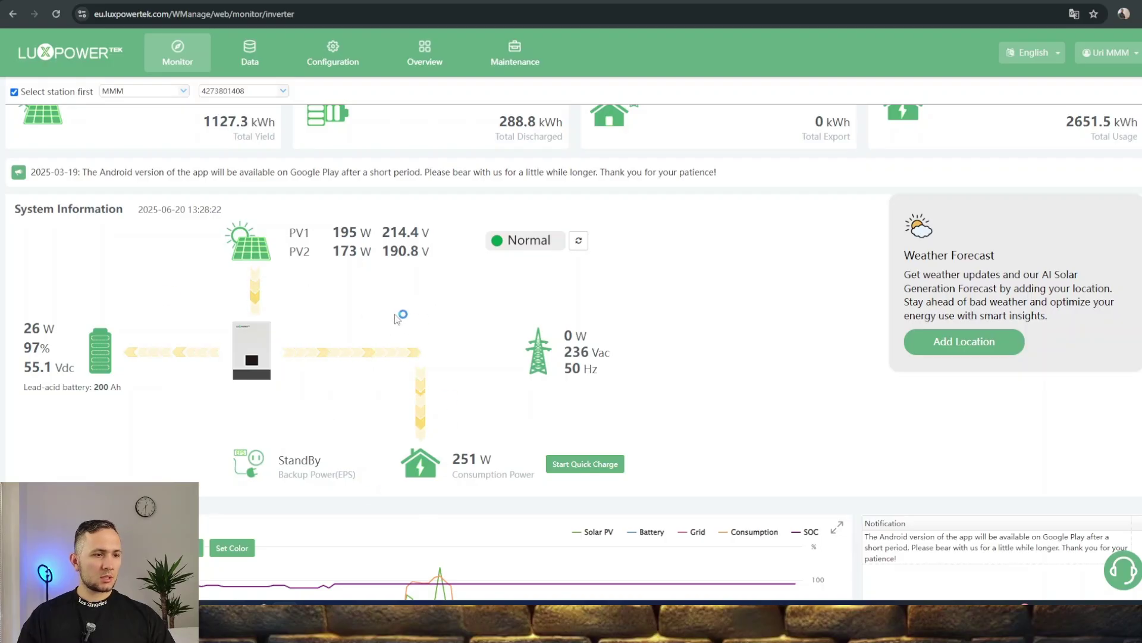
scroll(477, 531, "down", 5)
scroll(476, 532, "up", 5)
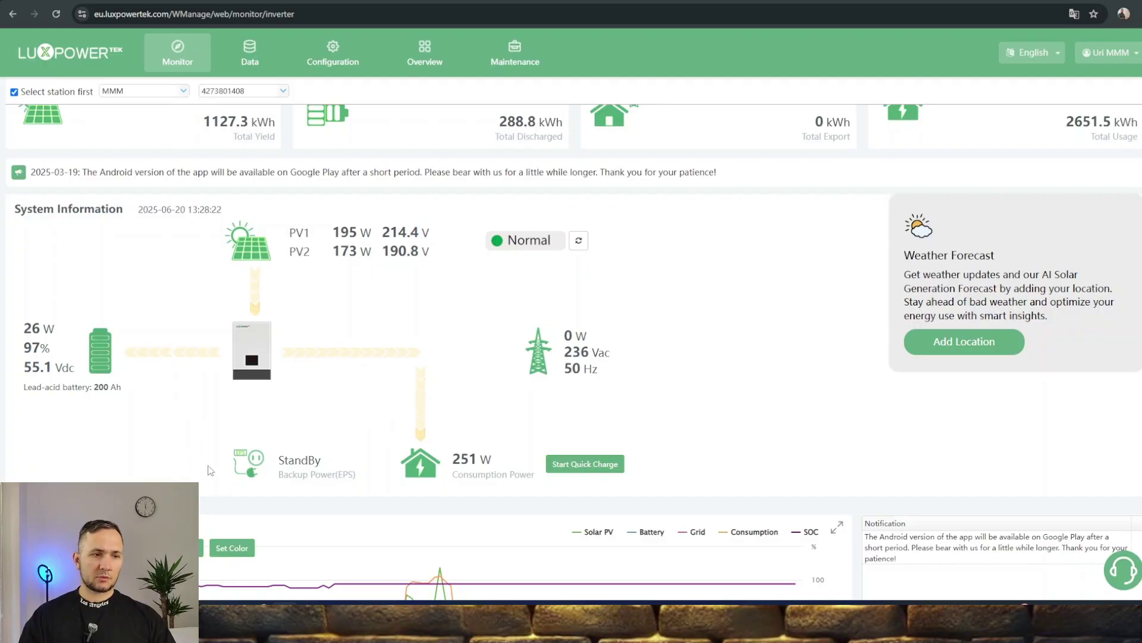
scroll(577, 389, "up", 1)
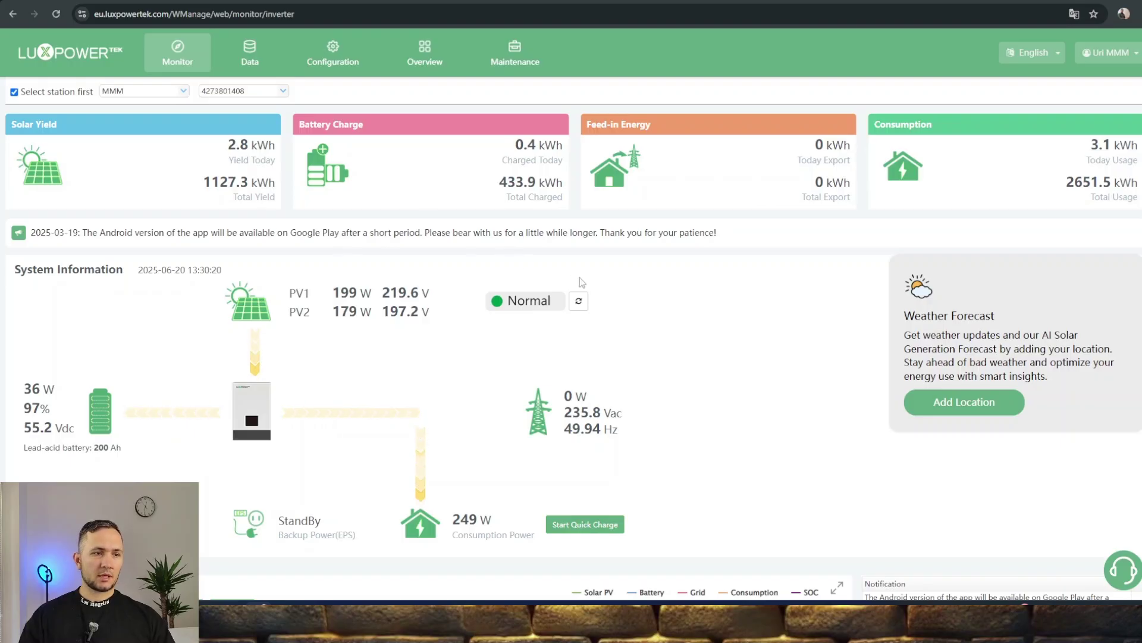
scroll(156, 293, "down", 7)
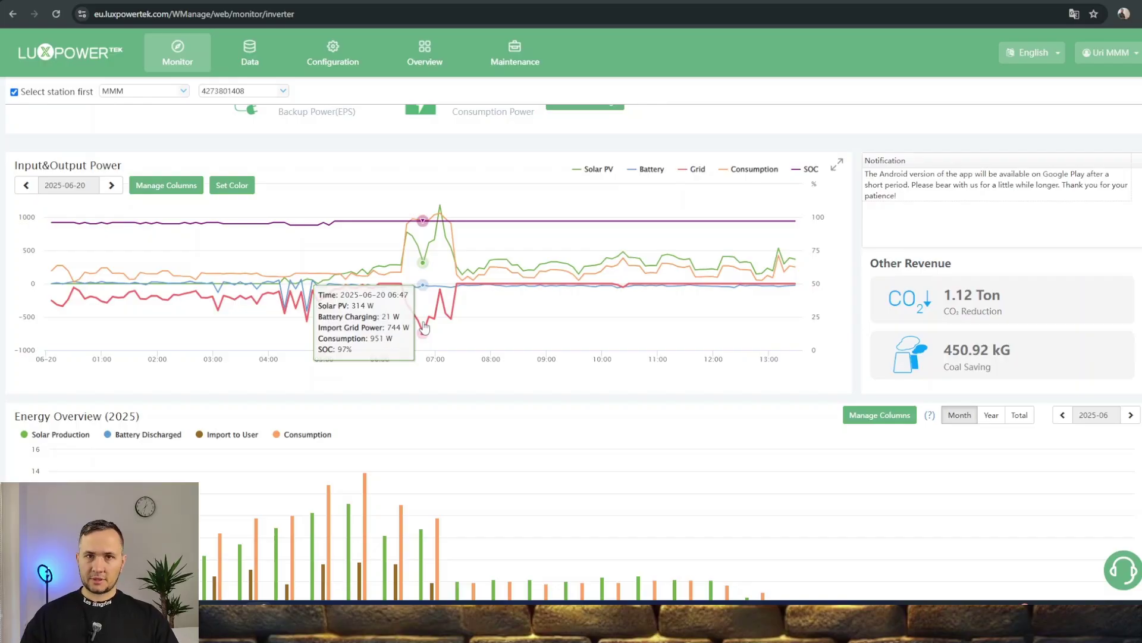
Inspect Energy Overview figures for day 9, then move the date picker back a month
scroll(424, 327, "down", 2)
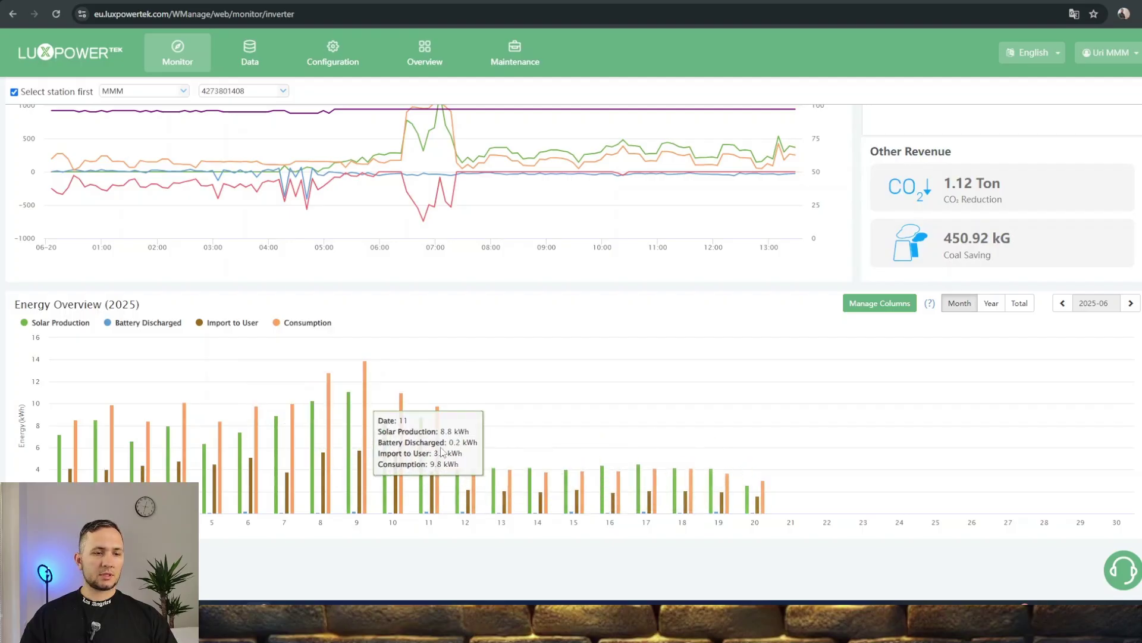
left_click(359, 459)
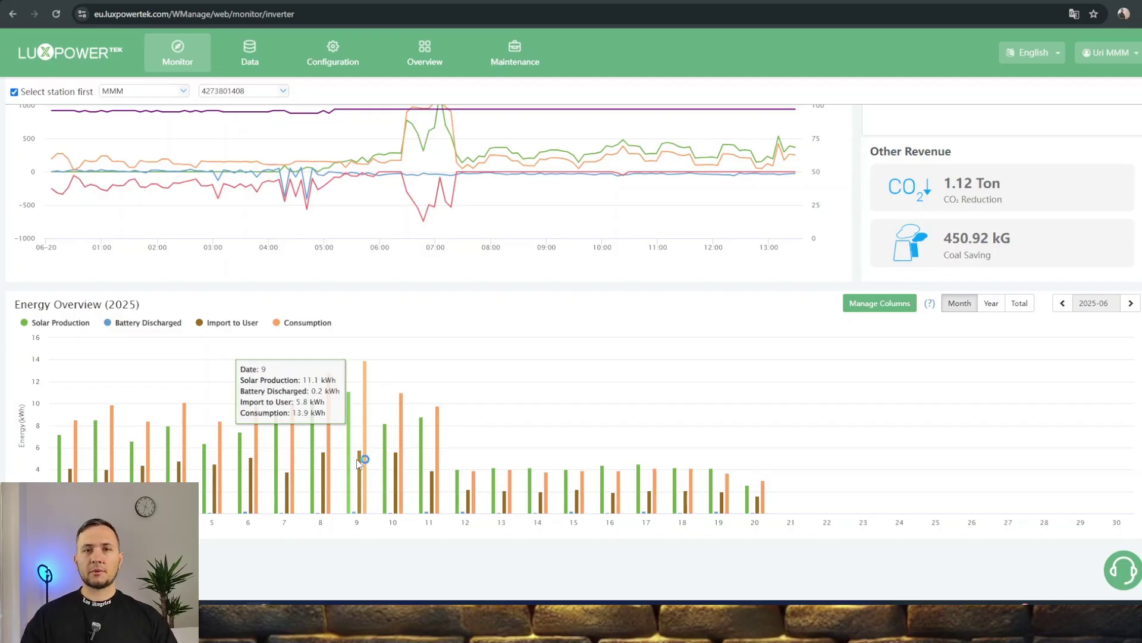
left_click(1094, 303)
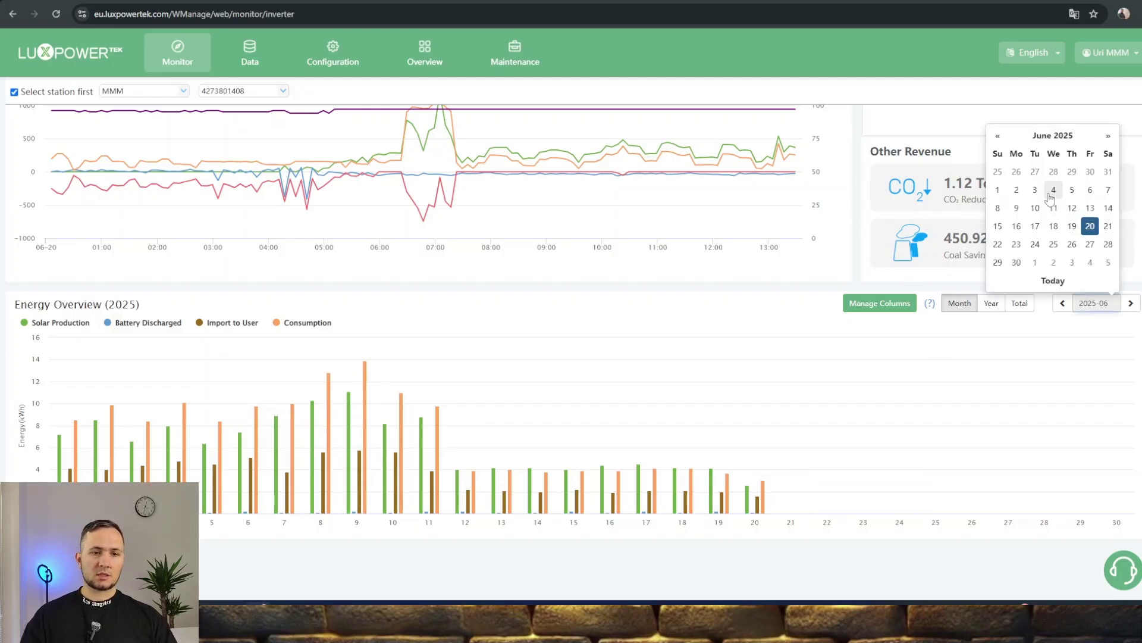
left_click(998, 135)
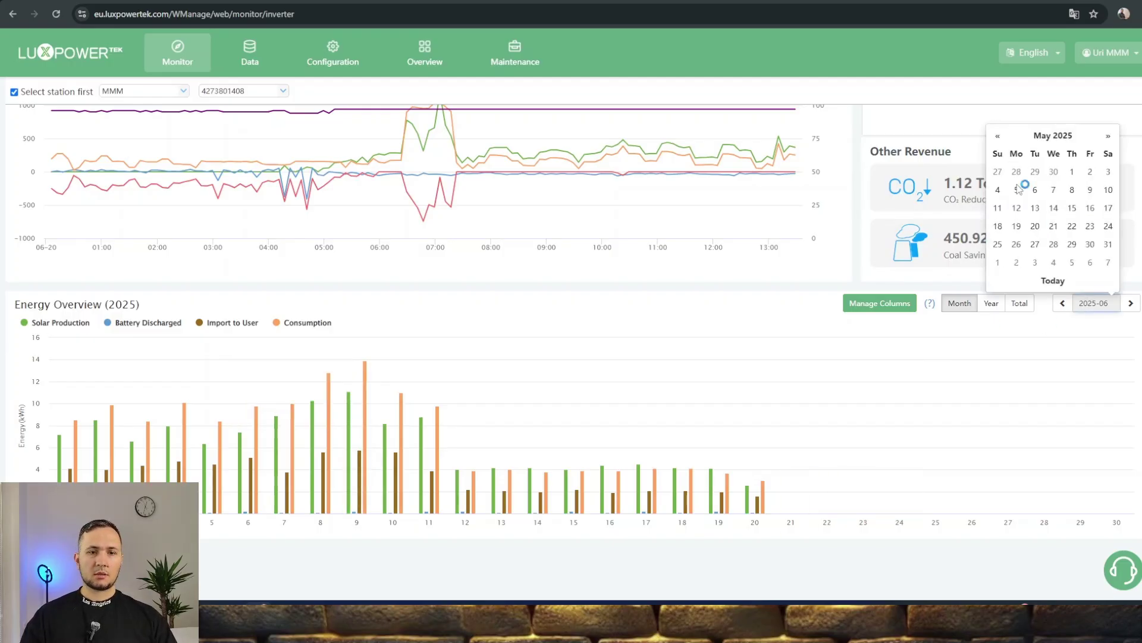
Switch Energy Overview to the 2025 Year view, then to Total covering 2020–2025
left_click(991, 303)
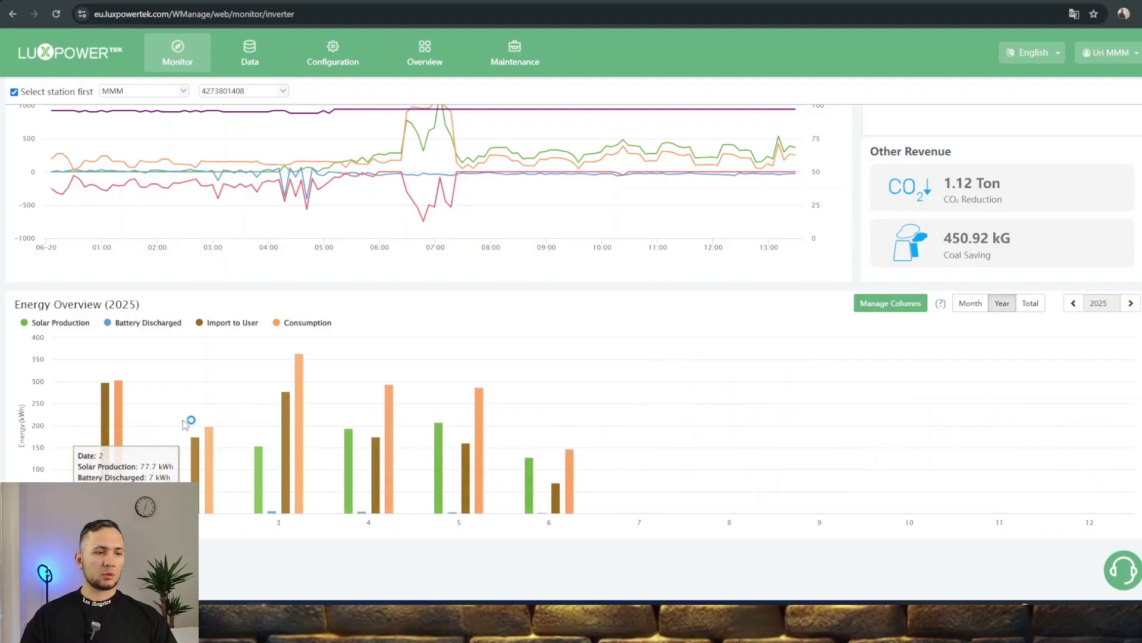
left_click(838, 432)
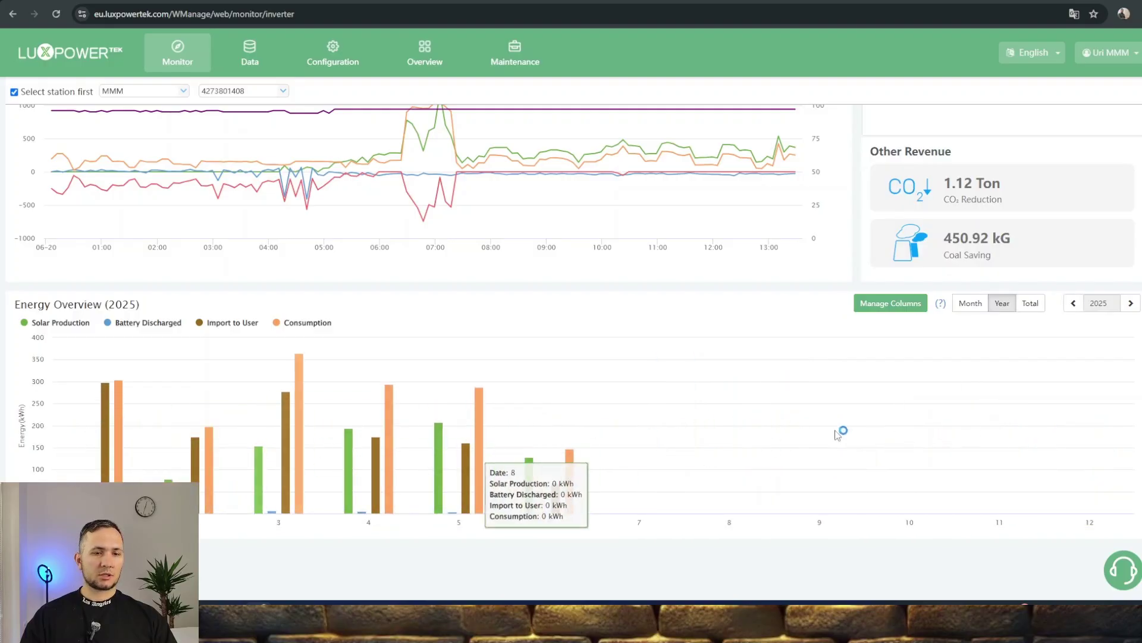
left_click(1031, 302)
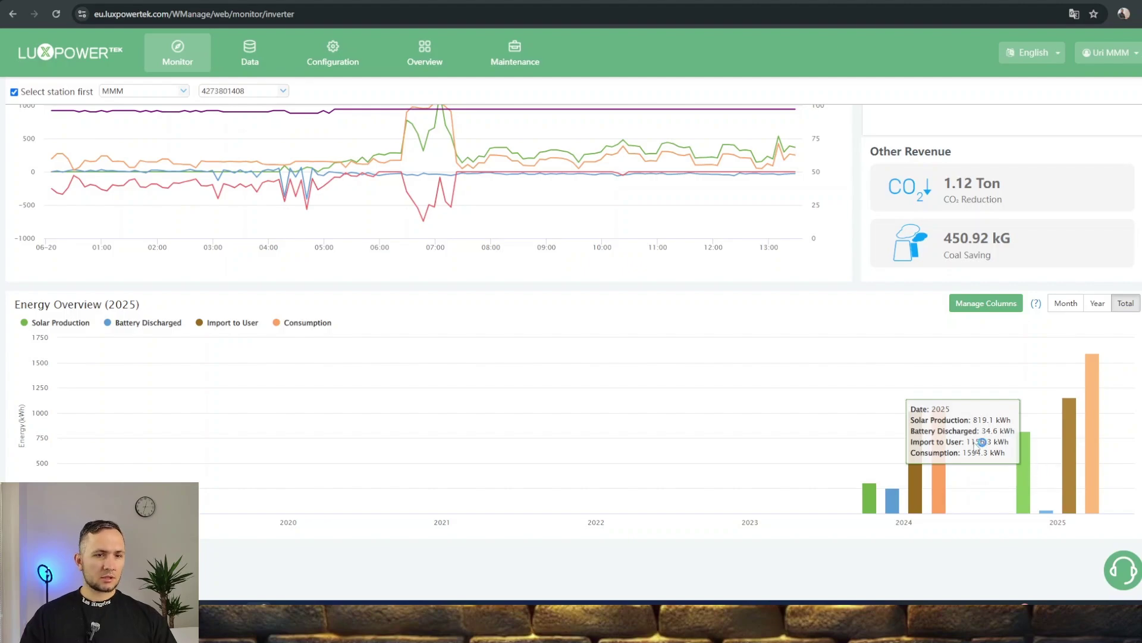
Tick Export to Grid under Manage Columns, save, and dismiss the Success alert
left_click(997, 304)
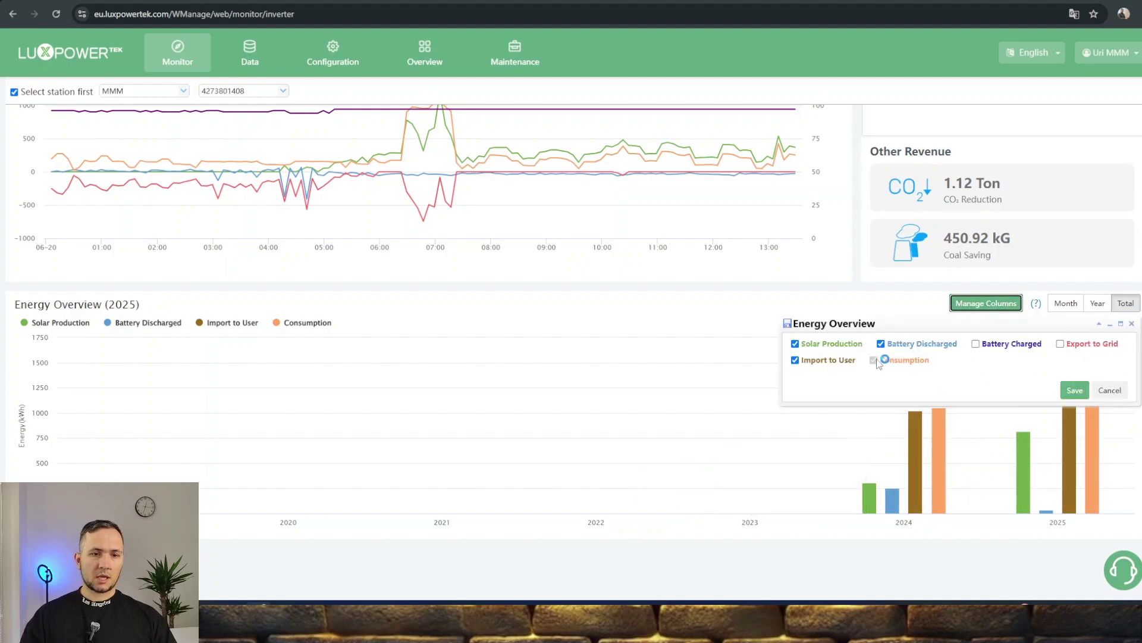
left_click(1060, 344)
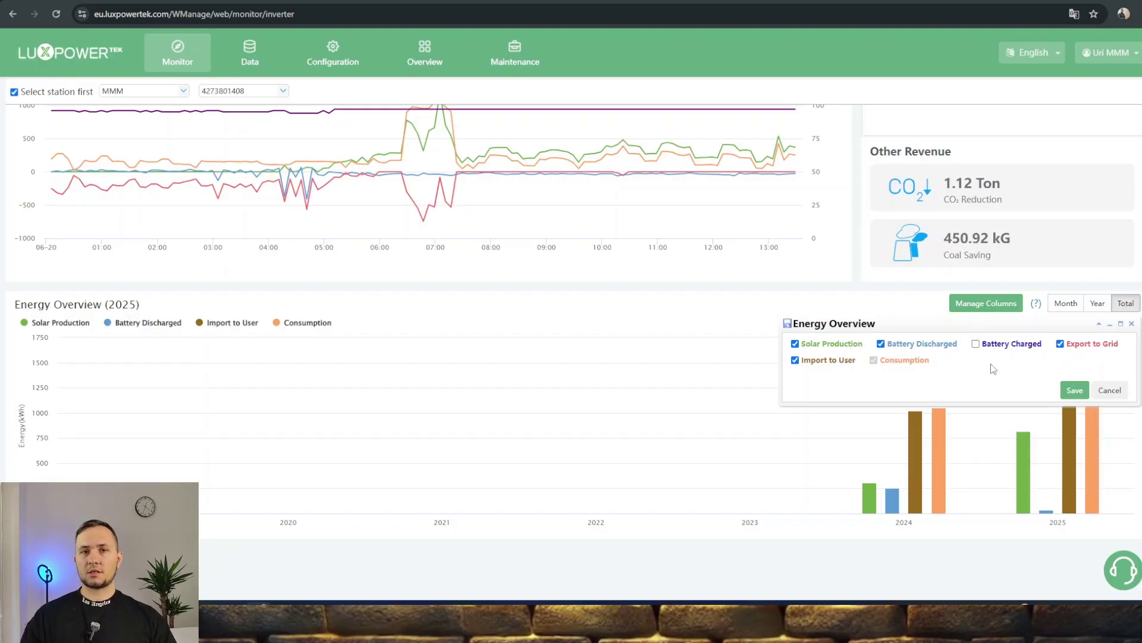
left_click(1075, 390)
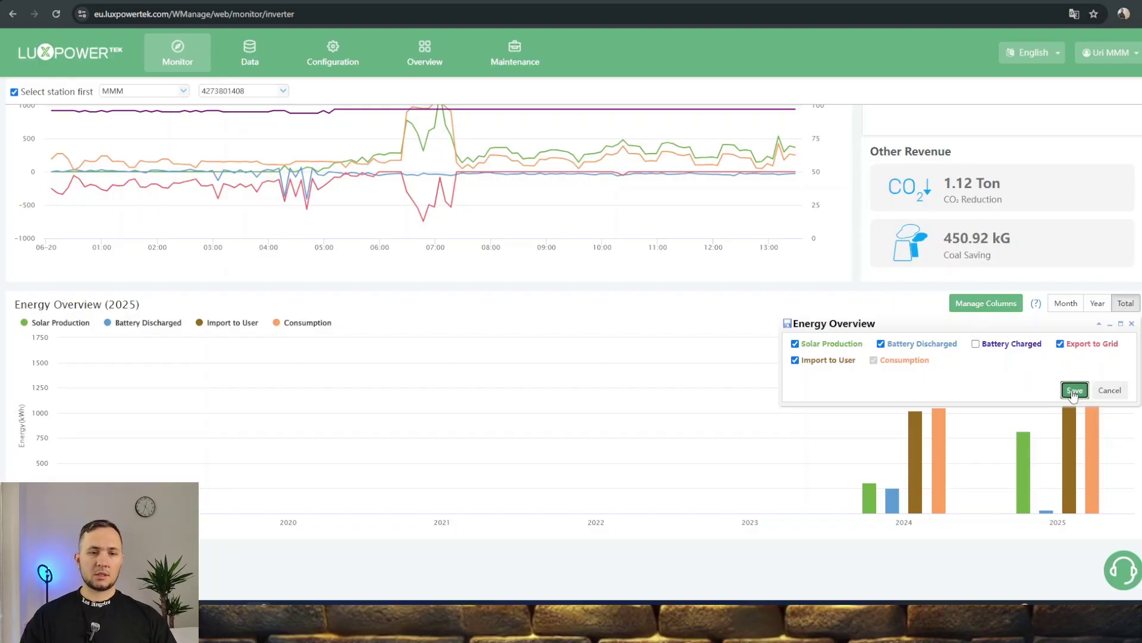
left_click(689, 97)
scroll(694, 436, "up", 8)
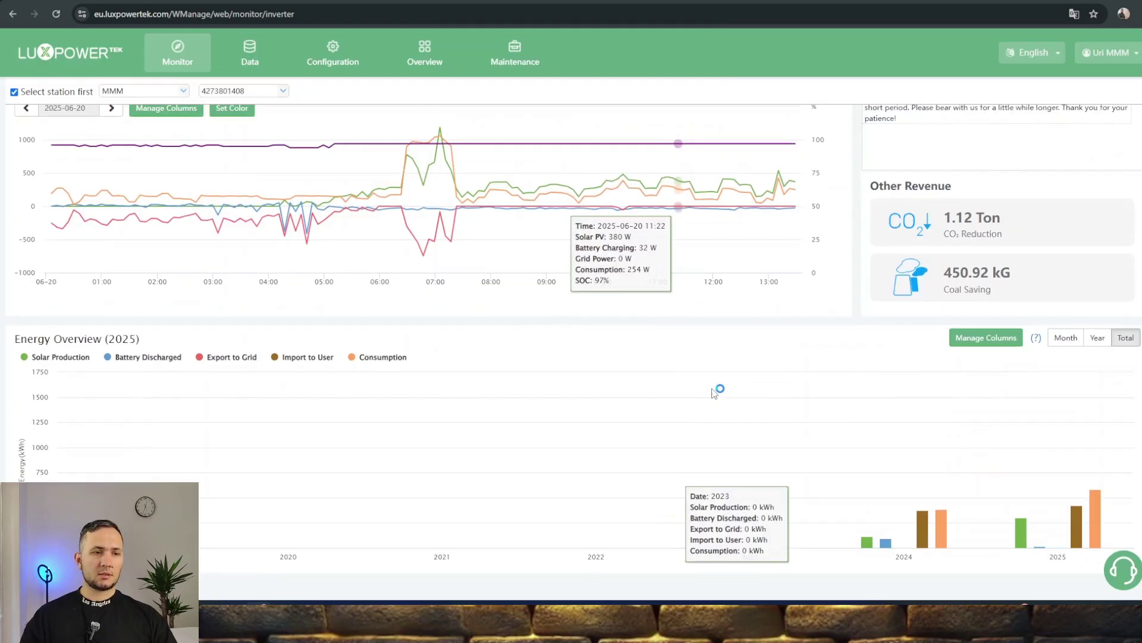
scroll(694, 436, "down", 1)
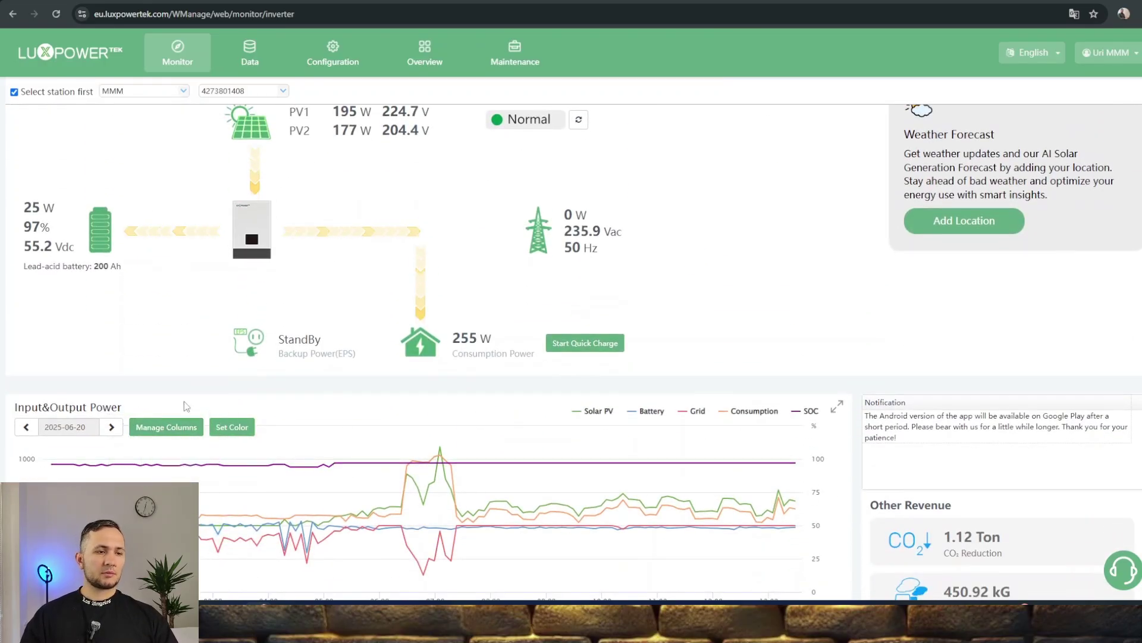
scroll(324, 432, "up", 1)
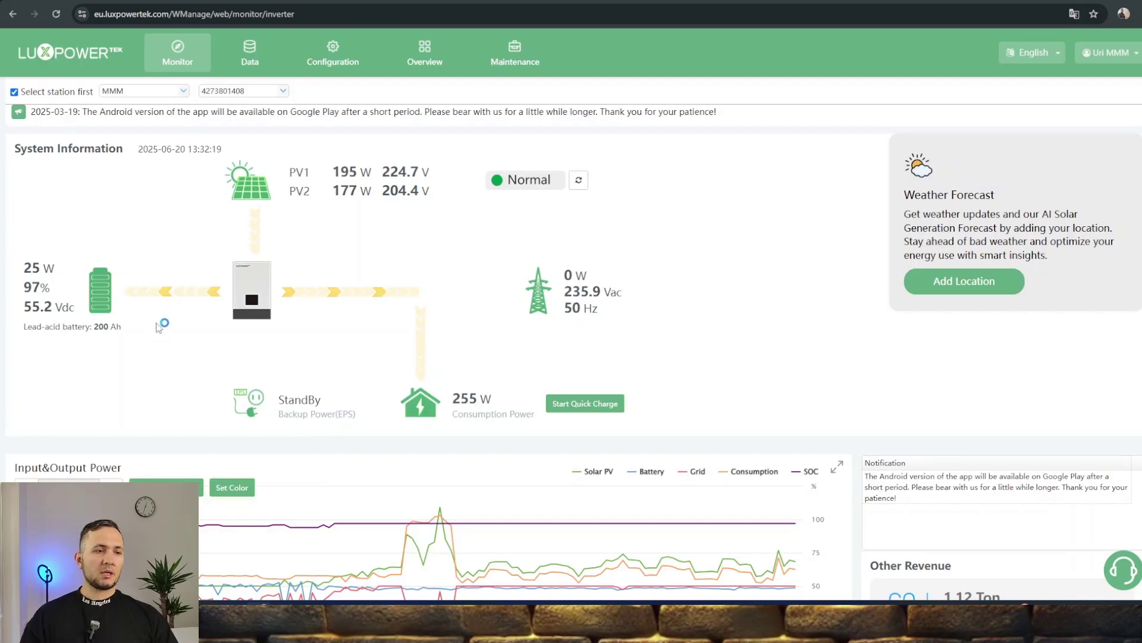
left_click(524, 55)
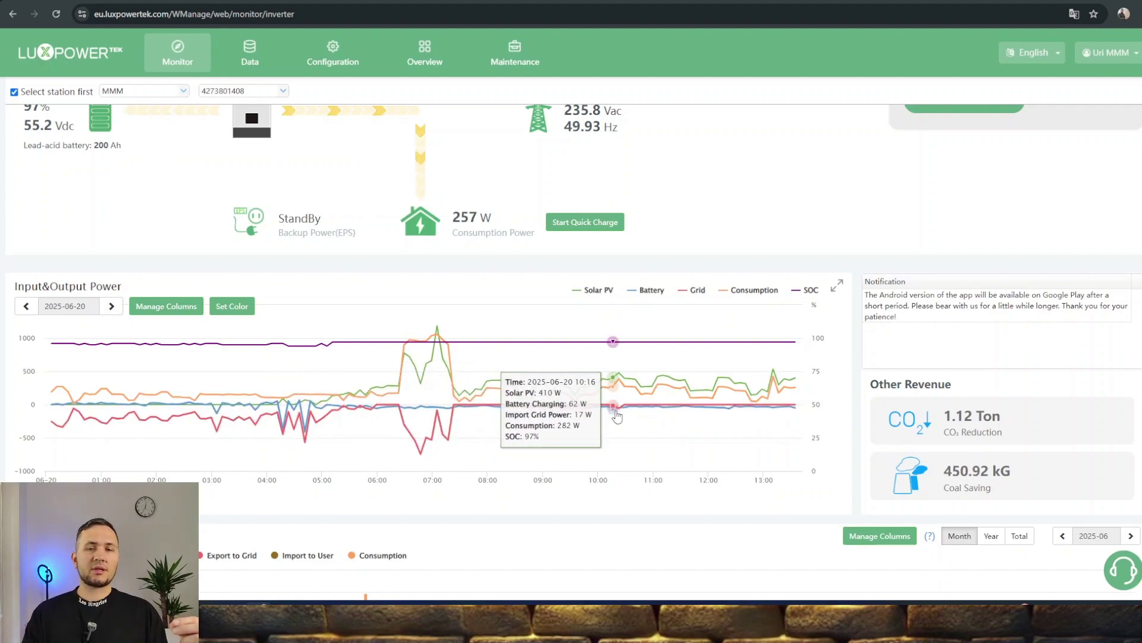
scroll(595, 411, "down", 4)
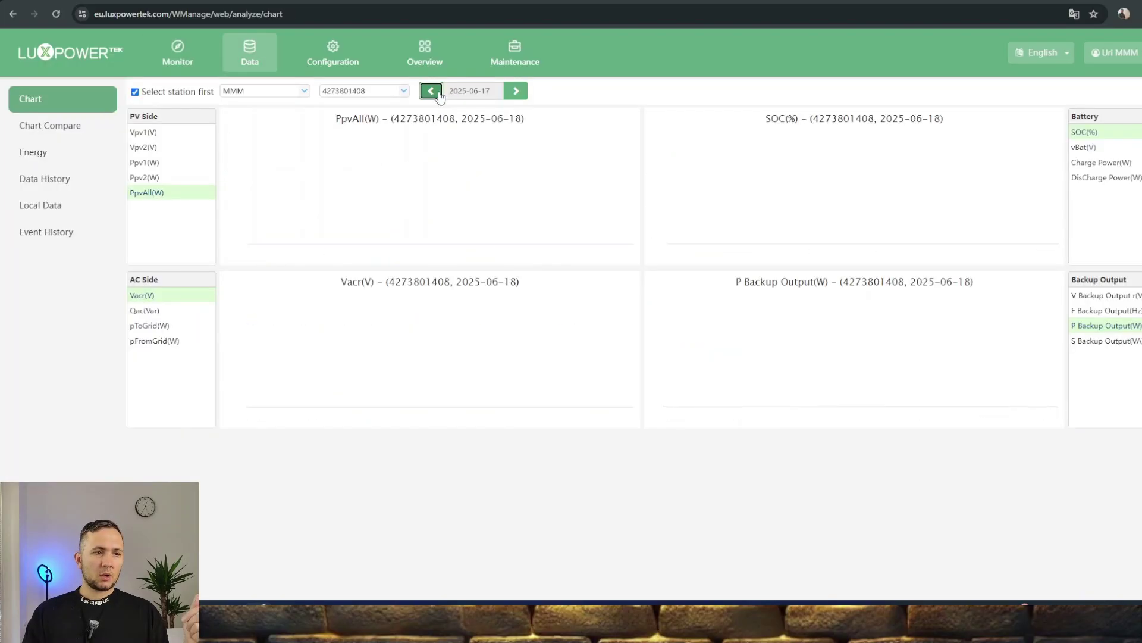
left_click(432, 91)
left_click(431, 91)
left_click(431, 90)
left_click(431, 90)
left_click(432, 91)
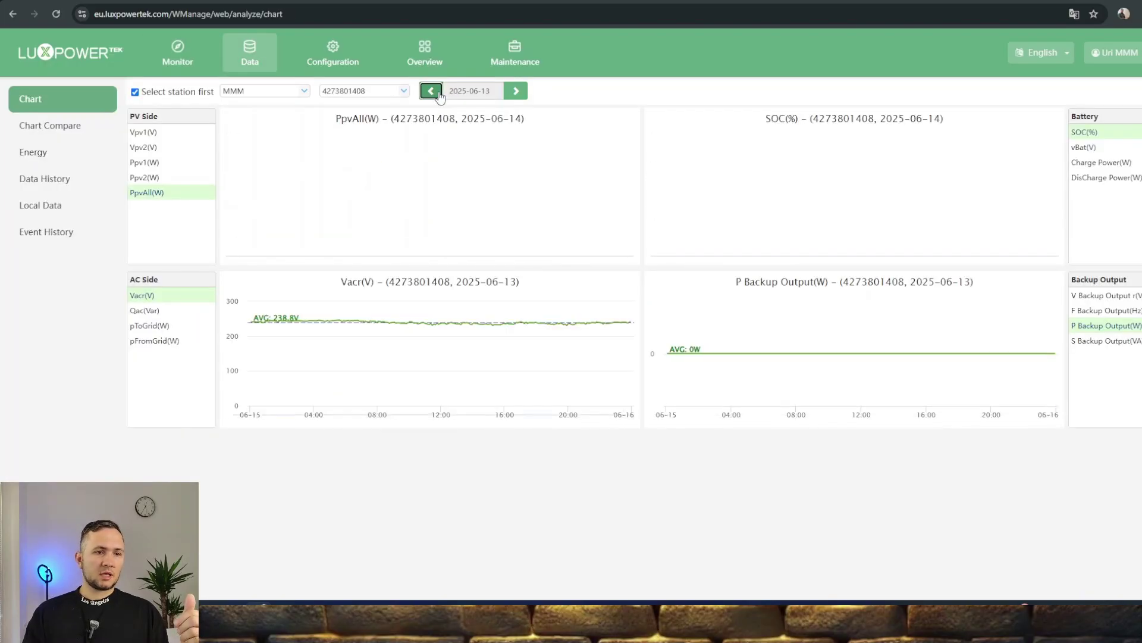
left_click(431, 91)
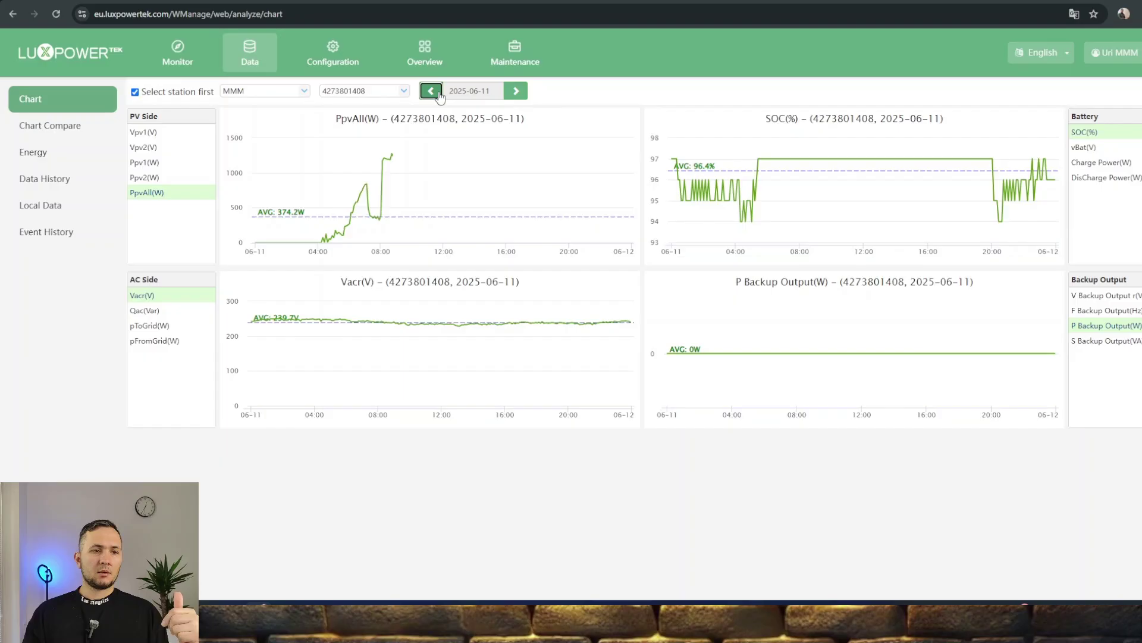
left_click(177, 53)
scroll(681, 390, "down", 4)
scroll(681, 390, "down", 5)
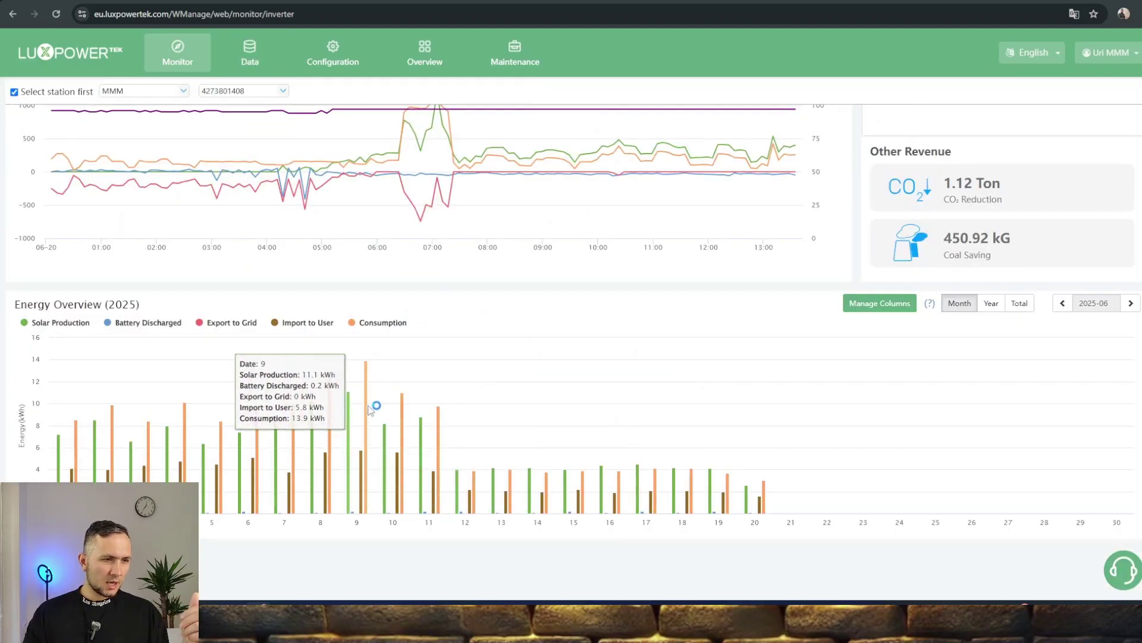
scroll(370, 410, "up", 9)
scroll(275, 316, "down", 5)
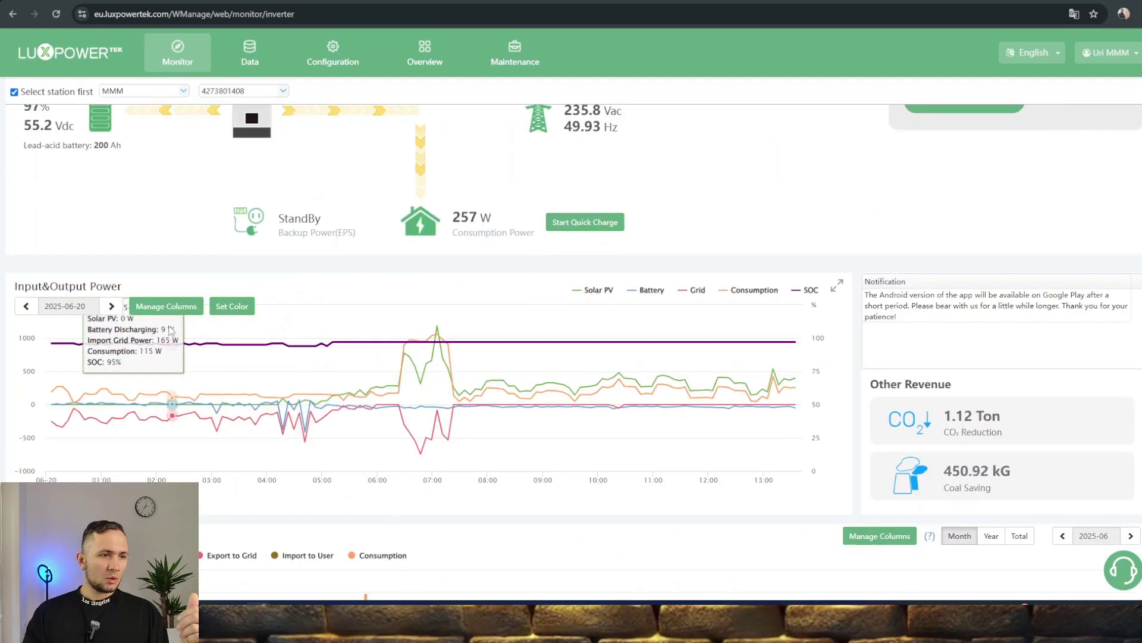
scroll(275, 316, "up", 5)
left_click(255, 59)
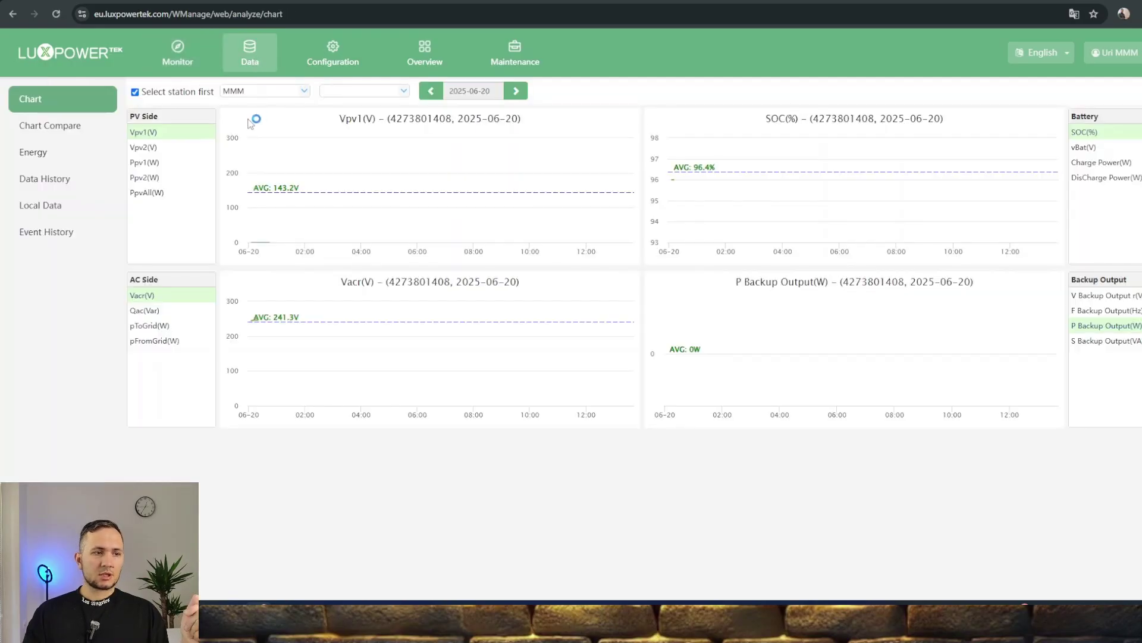
left_click(155, 192)
left_click(470, 90)
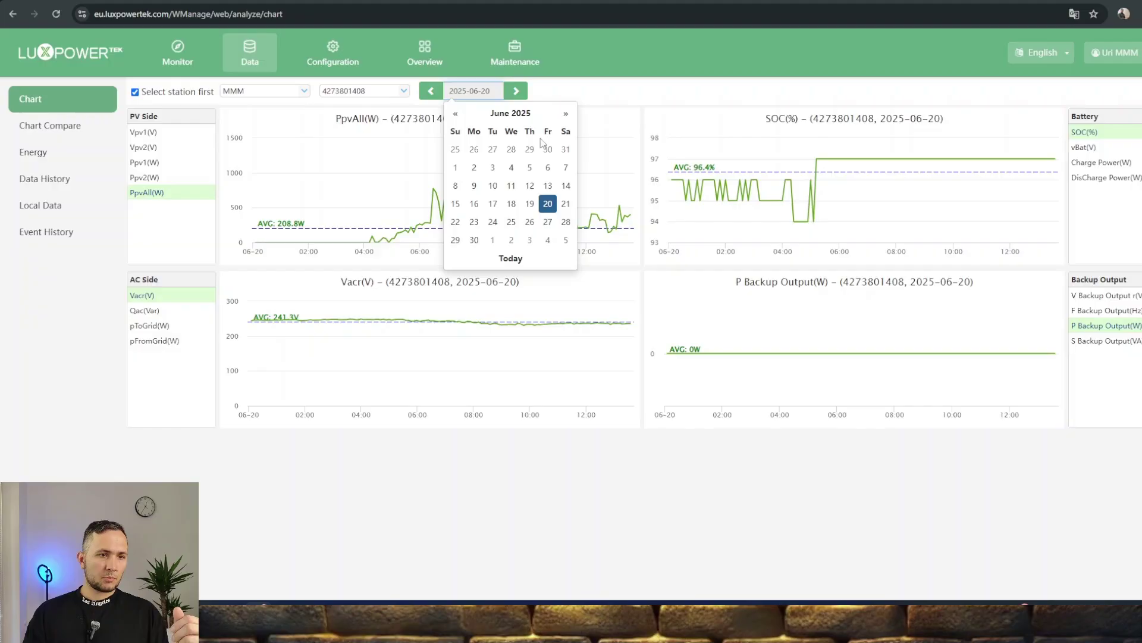
left_click(545, 179)
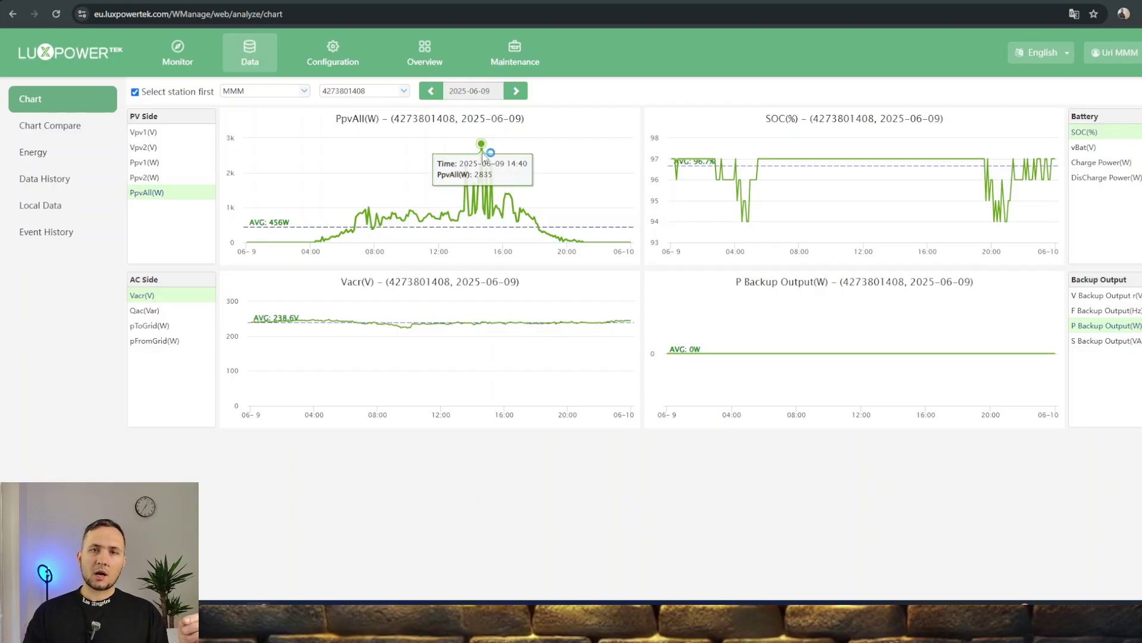
left_click(197, 59)
Scroll through the Monitor dashboard and back up to the top
scroll(659, 312, "down", 5)
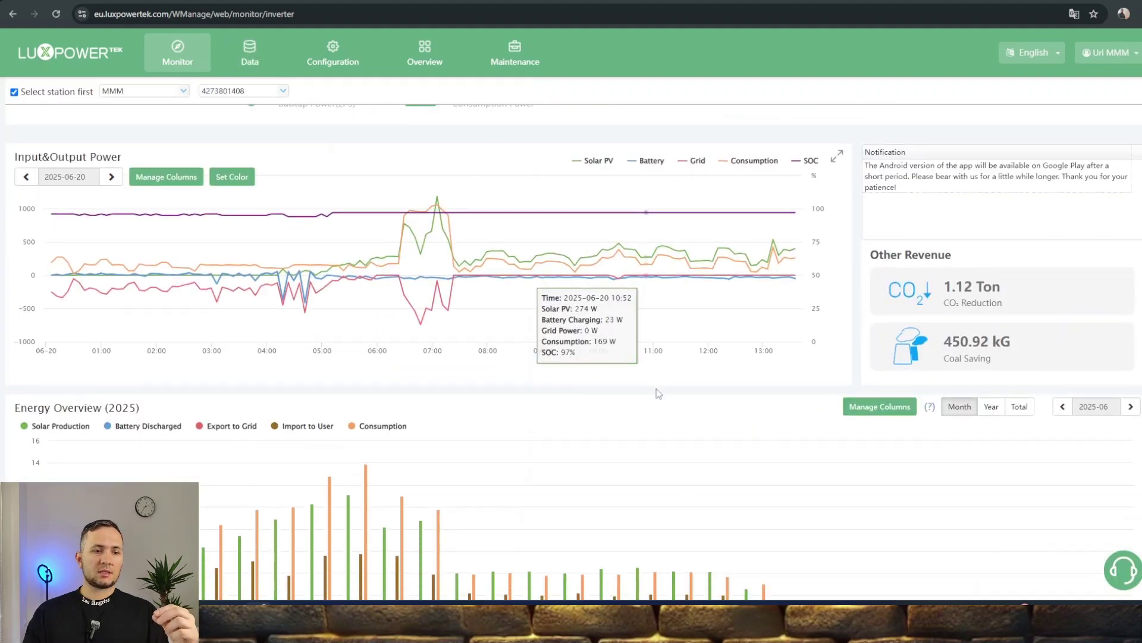
scroll(656, 387, "down", 2)
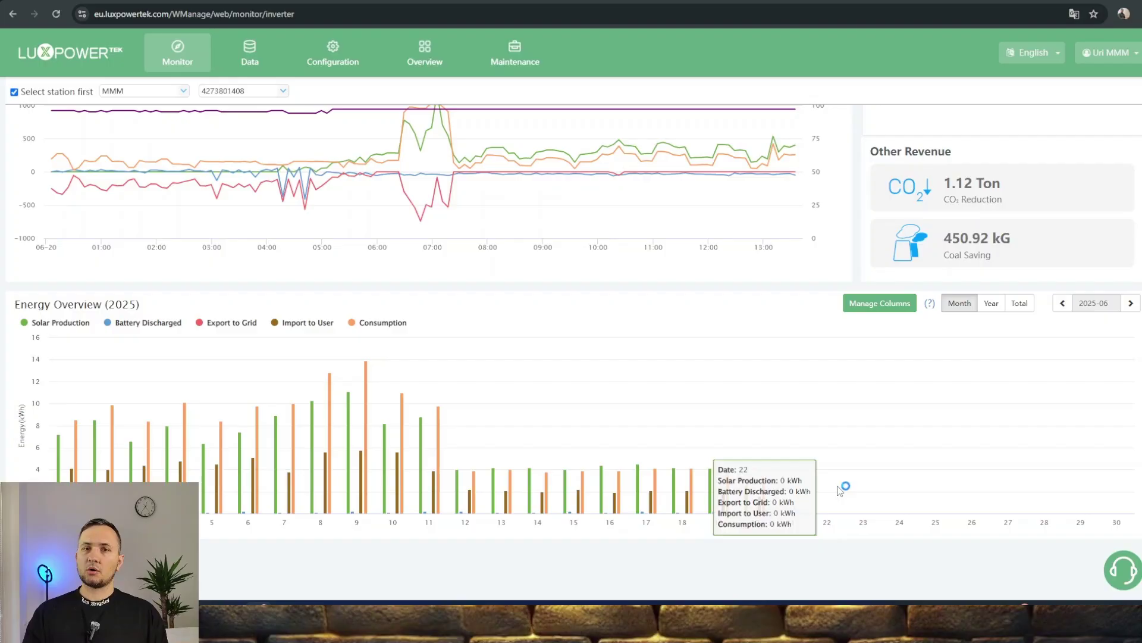
scroll(841, 487, "up", 5)
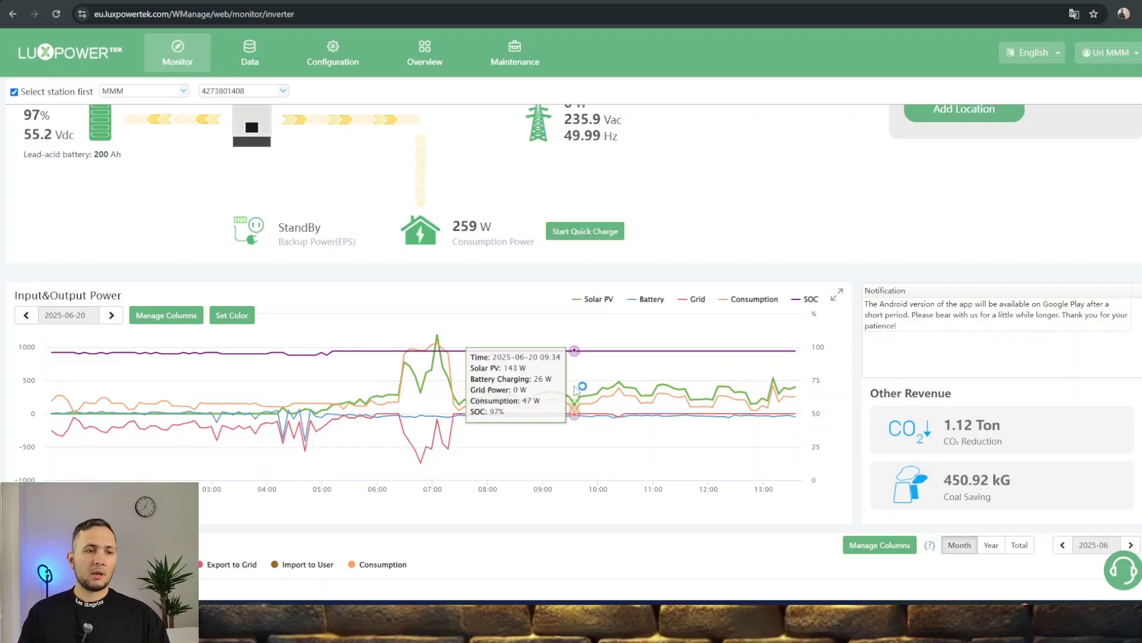
scroll(576, 390, "up", 5)
Open Maintenance Remote Set and switch to the Old setting page layout
left_click(515, 53)
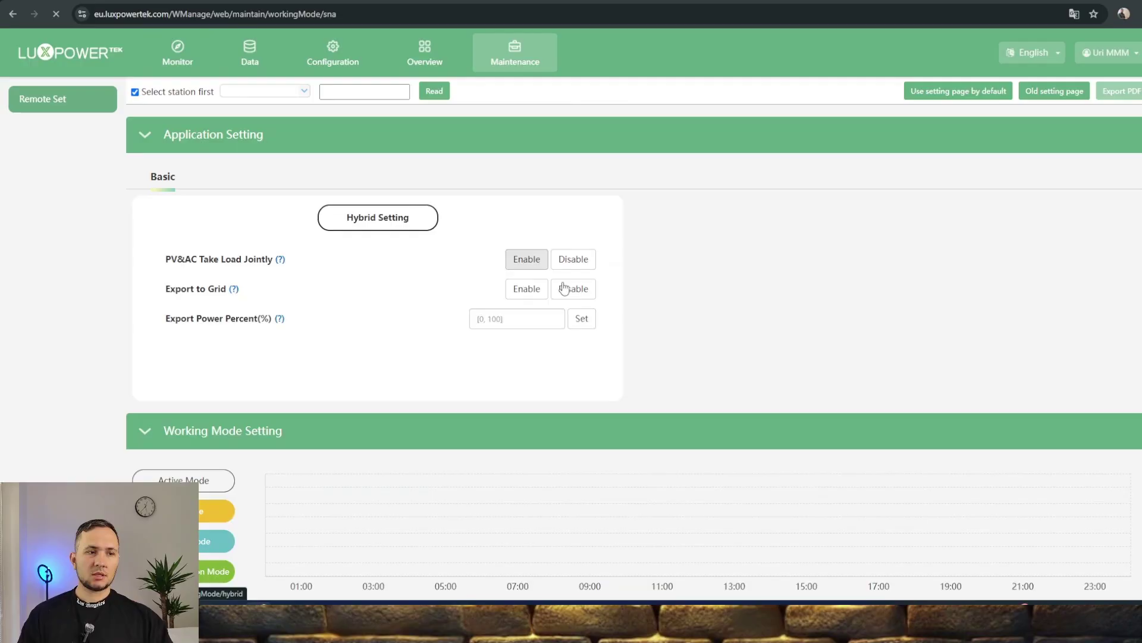
scroll(633, 430, "down", 15)
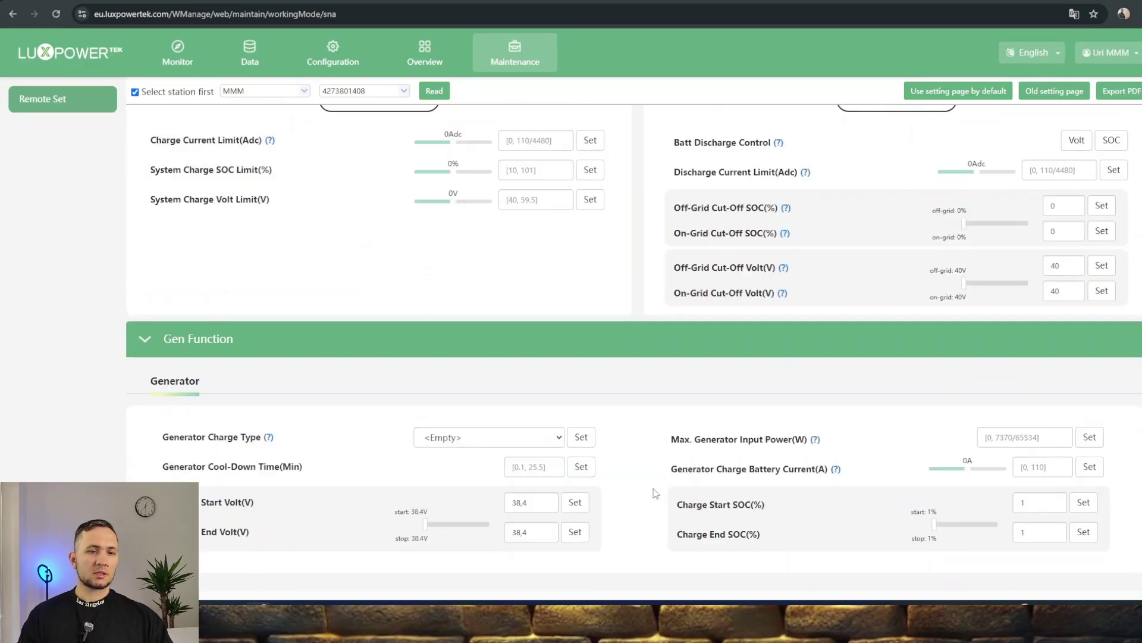
scroll(587, 550, "up", 12)
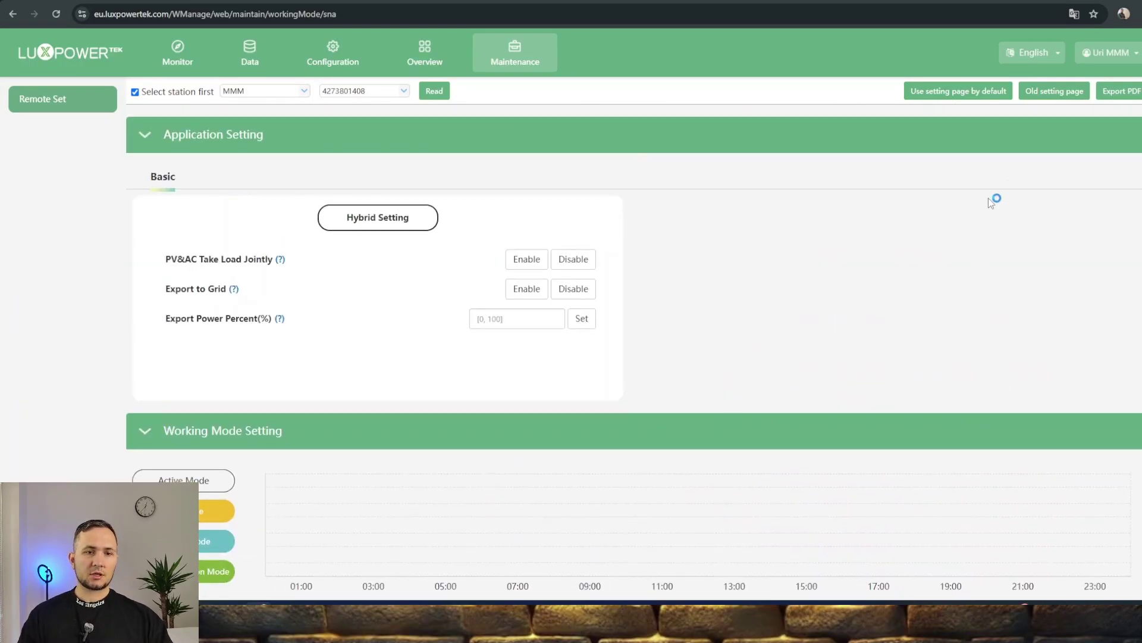
left_click(1052, 91)
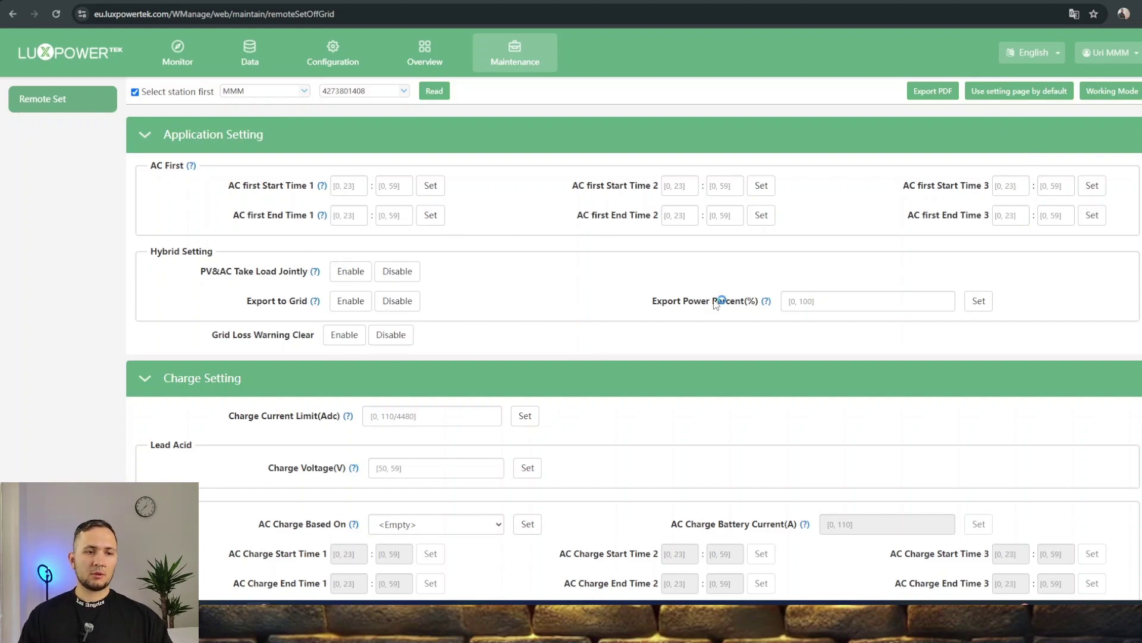
Read the inverter's current settings and set AC first End Time 1 hour to 1
left_click(434, 90)
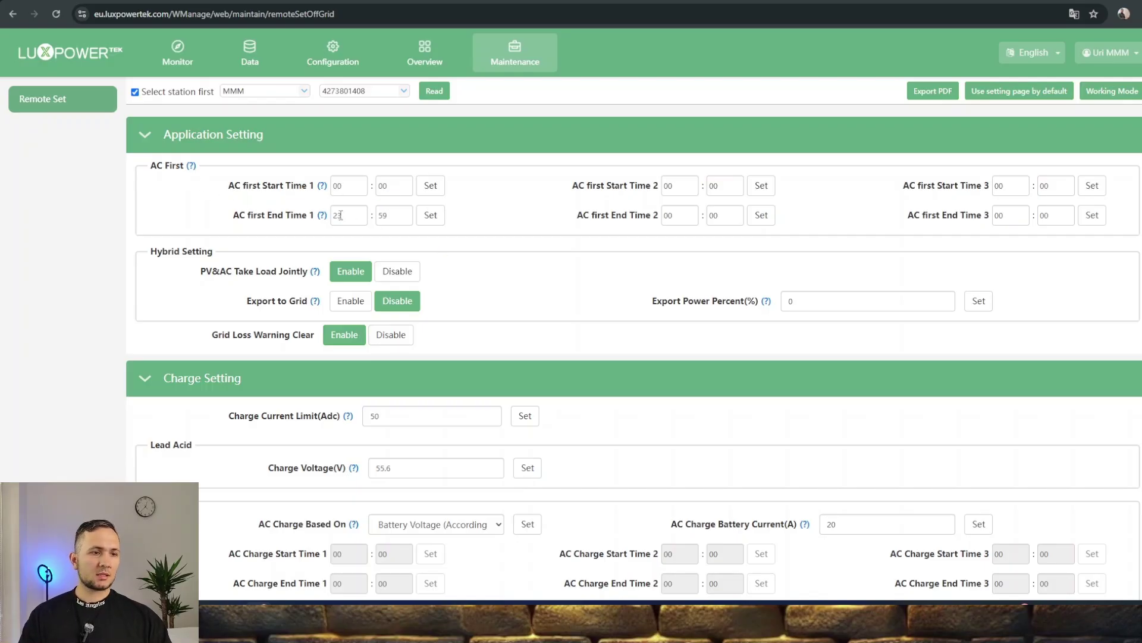
double_click(342, 188)
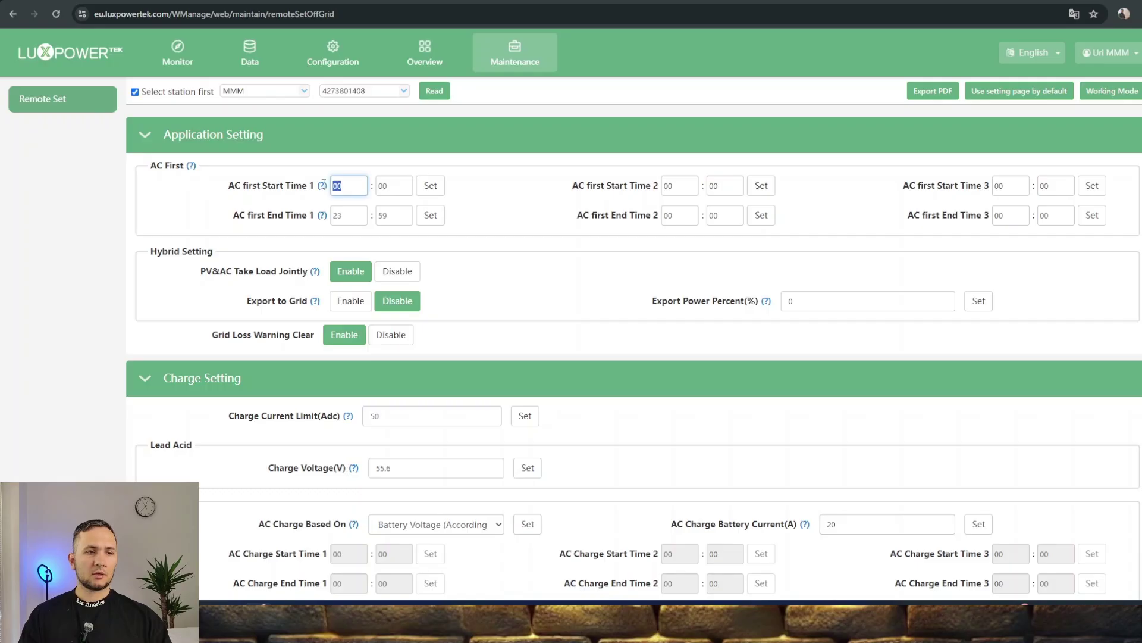
double_click(344, 216)
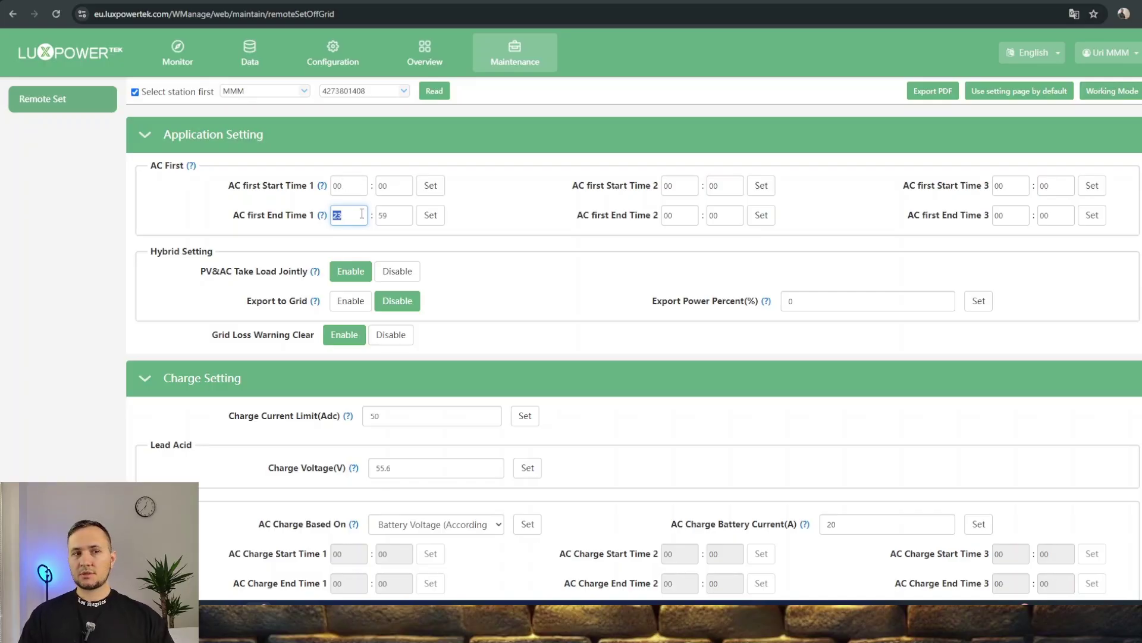
type("1")
left_click(438, 216)
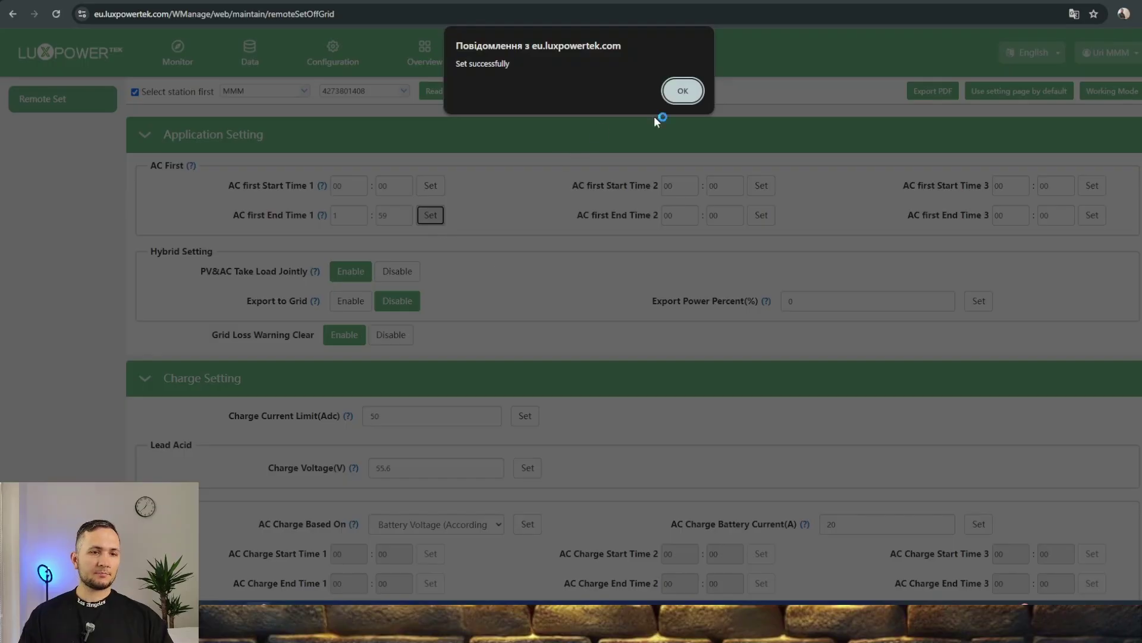
left_click(682, 90)
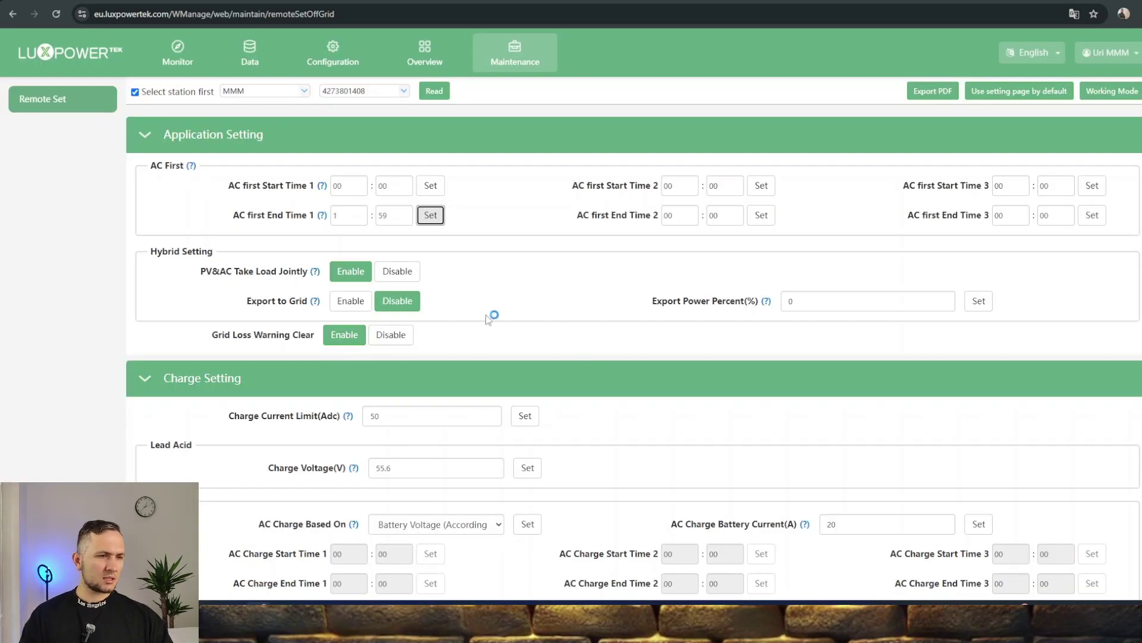
Set AC Charge End Battery Voltage to 54 V and confirm the success alert
scroll(392, 285, "down", 1)
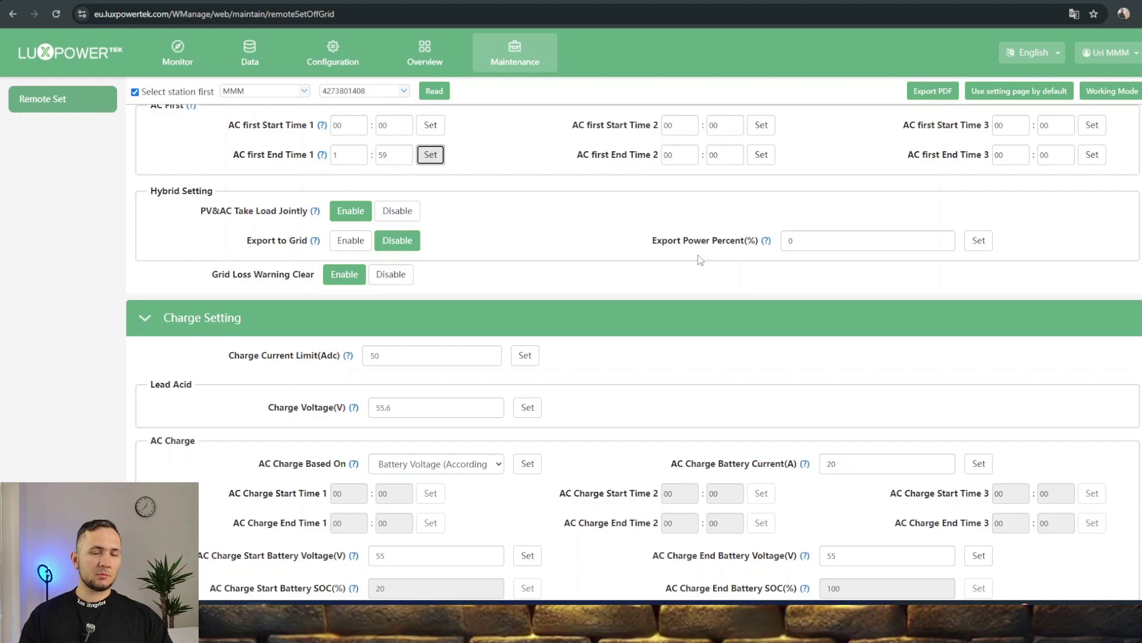
scroll(529, 356, "down", 1)
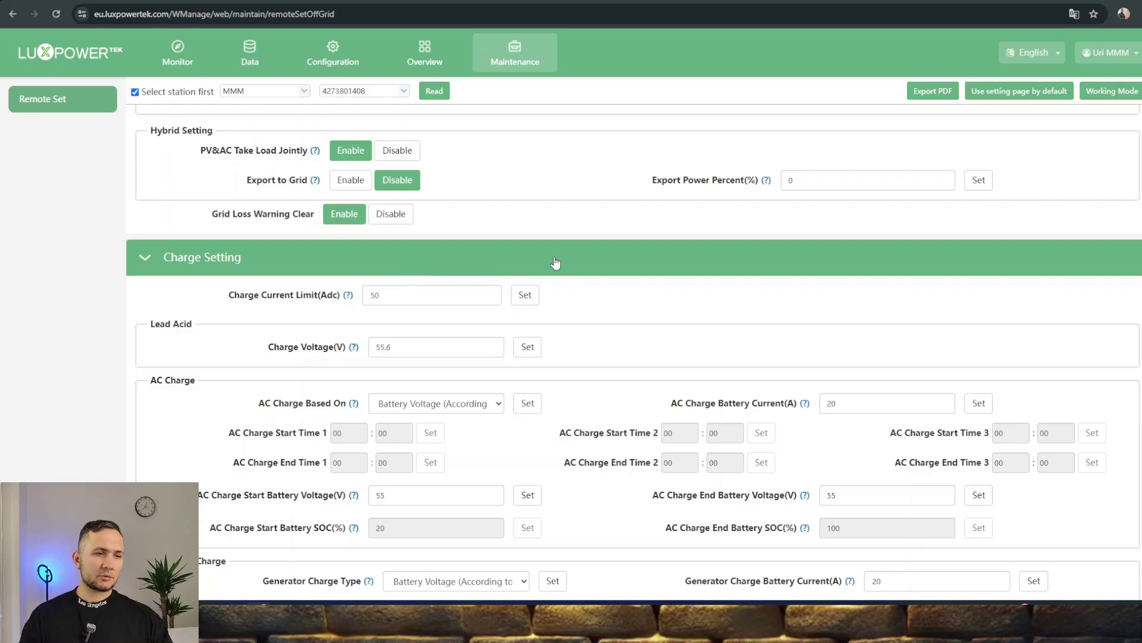
scroll(562, 259, "down", 4)
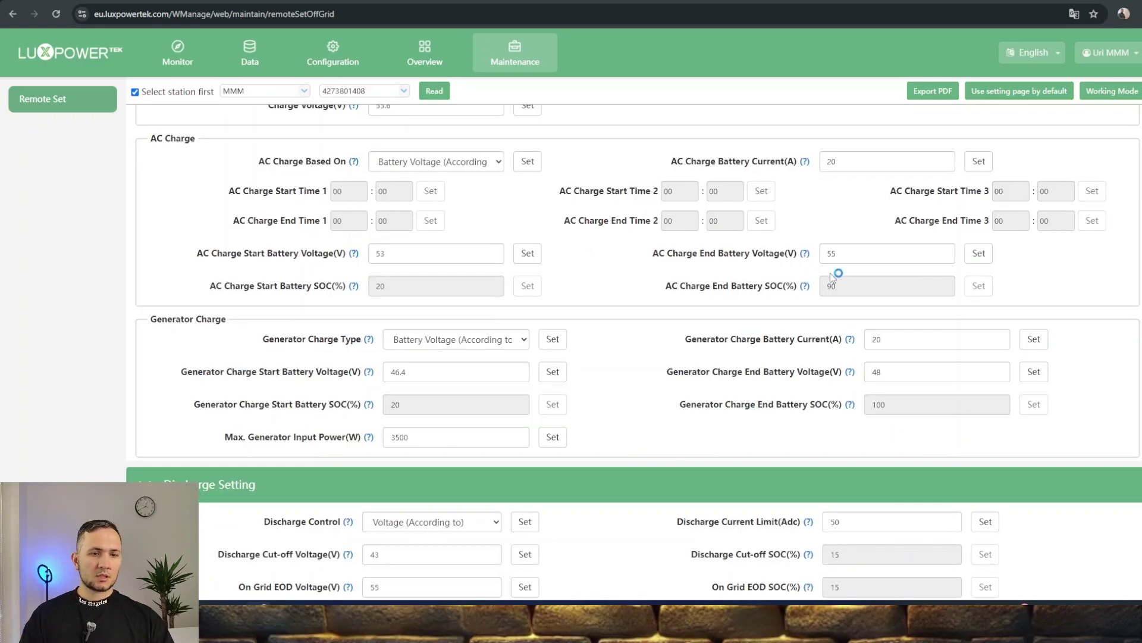
double_click(823, 253)
type("54")
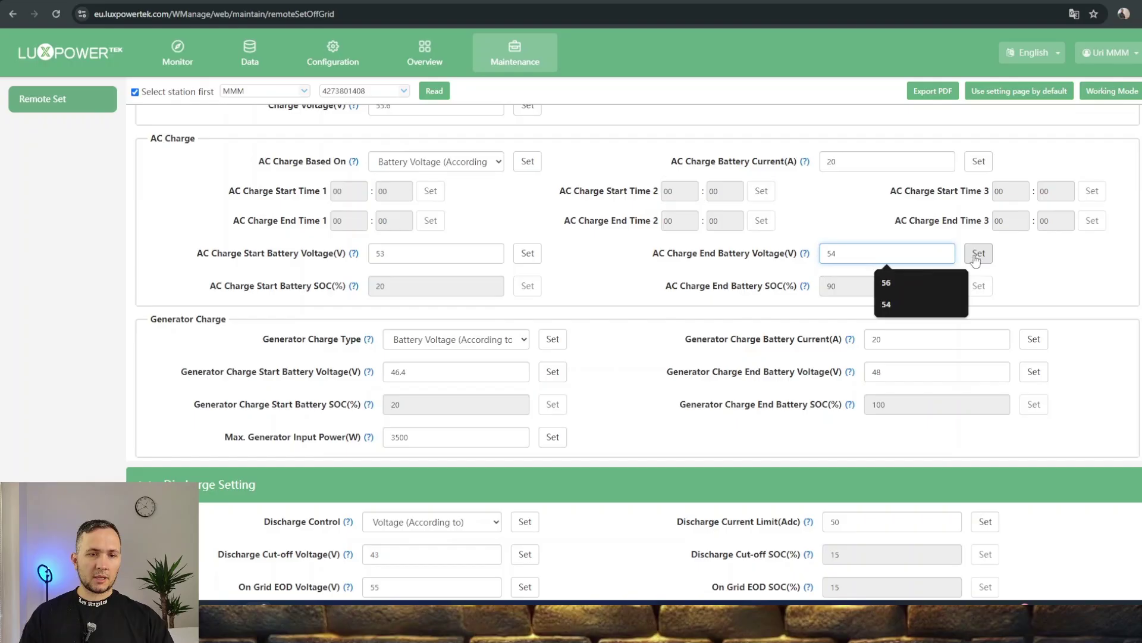
left_click(979, 253)
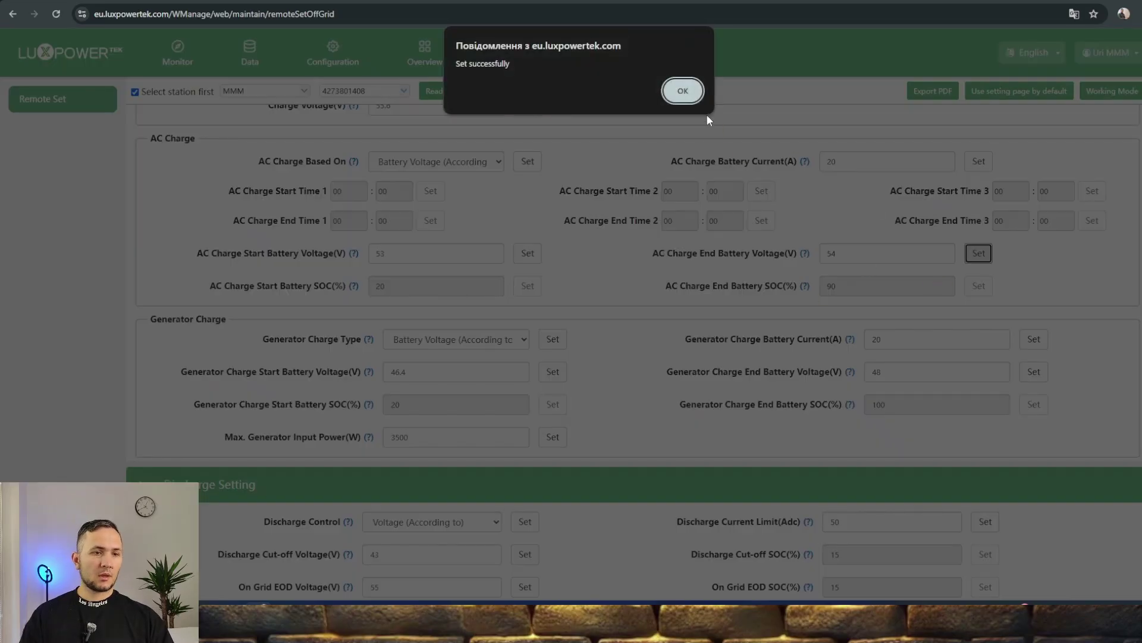
left_click(681, 90)
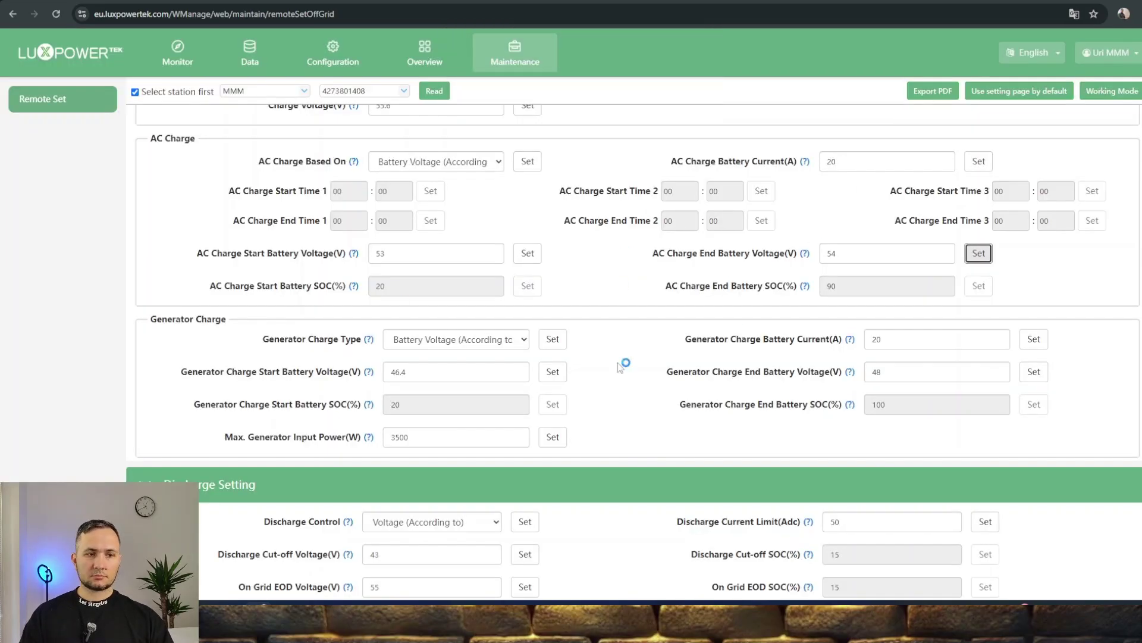
scroll(206, 385, "down", 1)
Apply the 53 V On Grid EOD Voltage with 46 V cut-off and confirm success
scroll(206, 385, "down", 1)
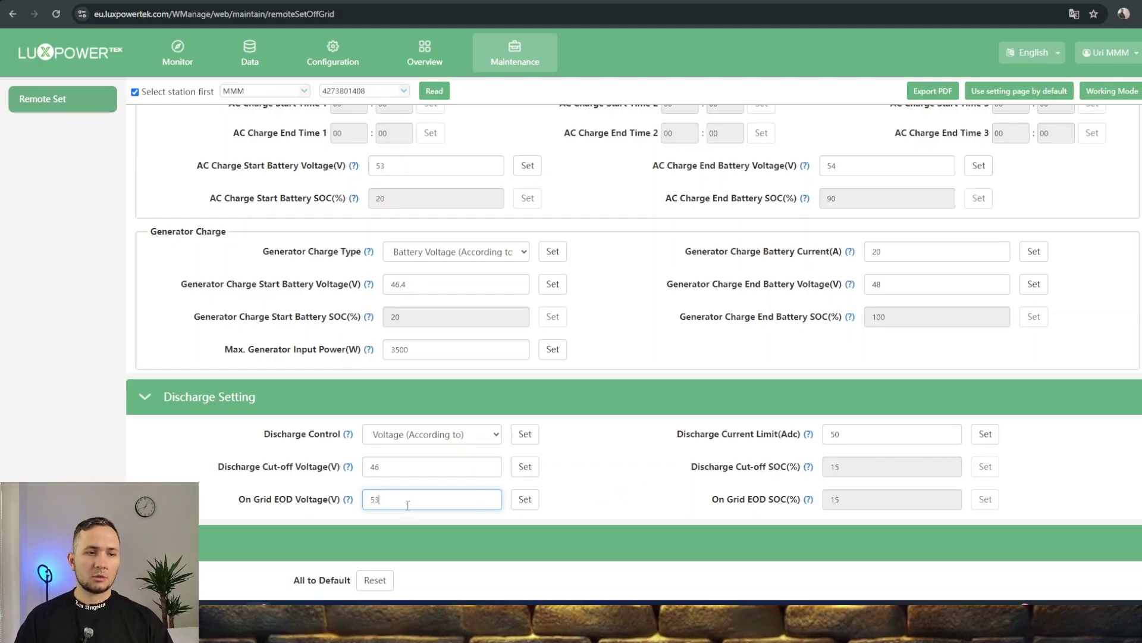
left_click(525, 500)
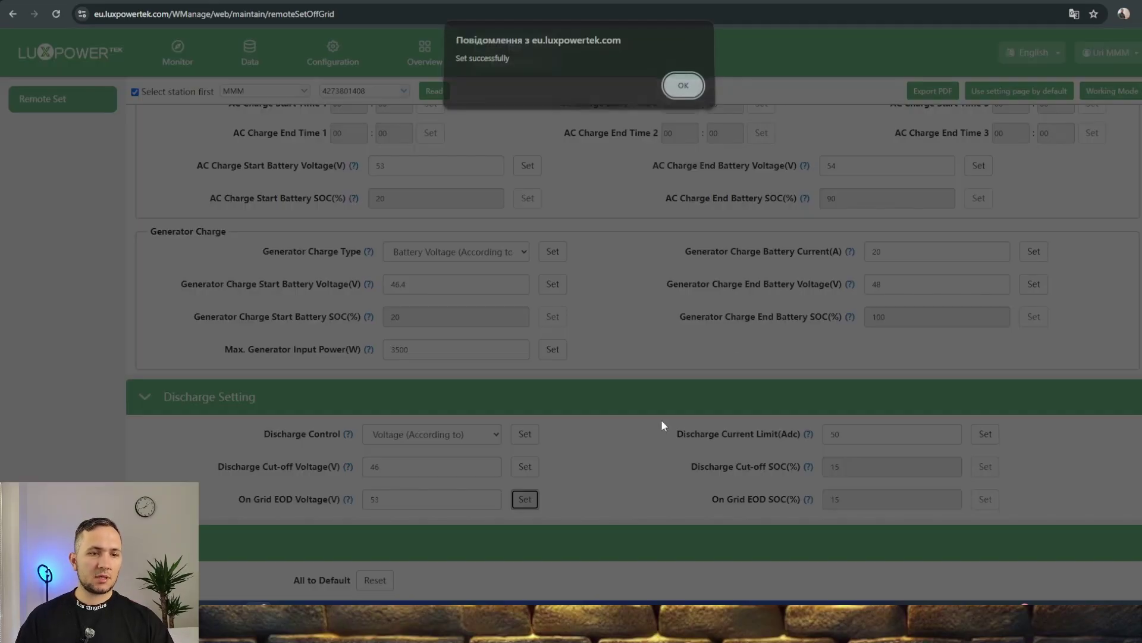
left_click(692, 95)
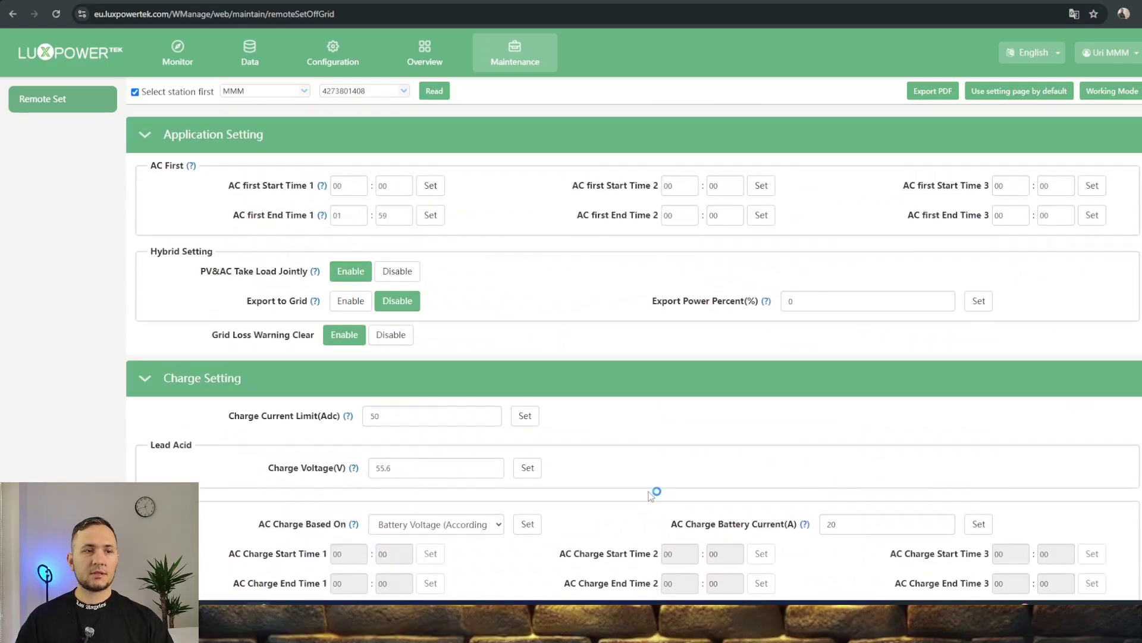
Re-read the inverter settings and add a city location for the weather forecast
left_click(442, 93)
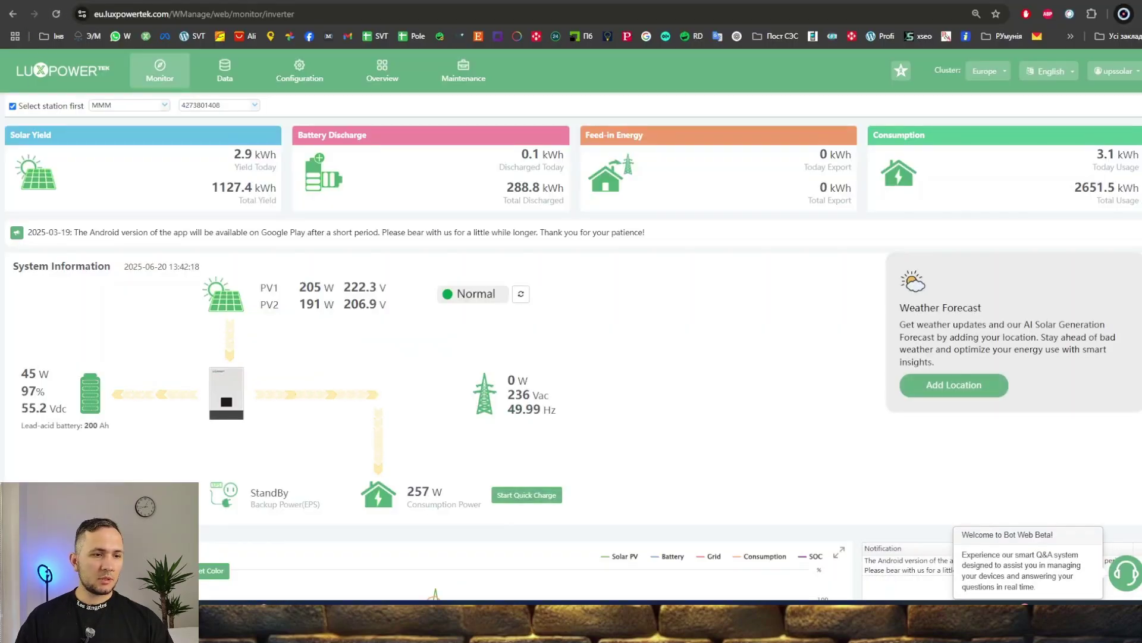
left_click(974, 388)
left_click(797, 295)
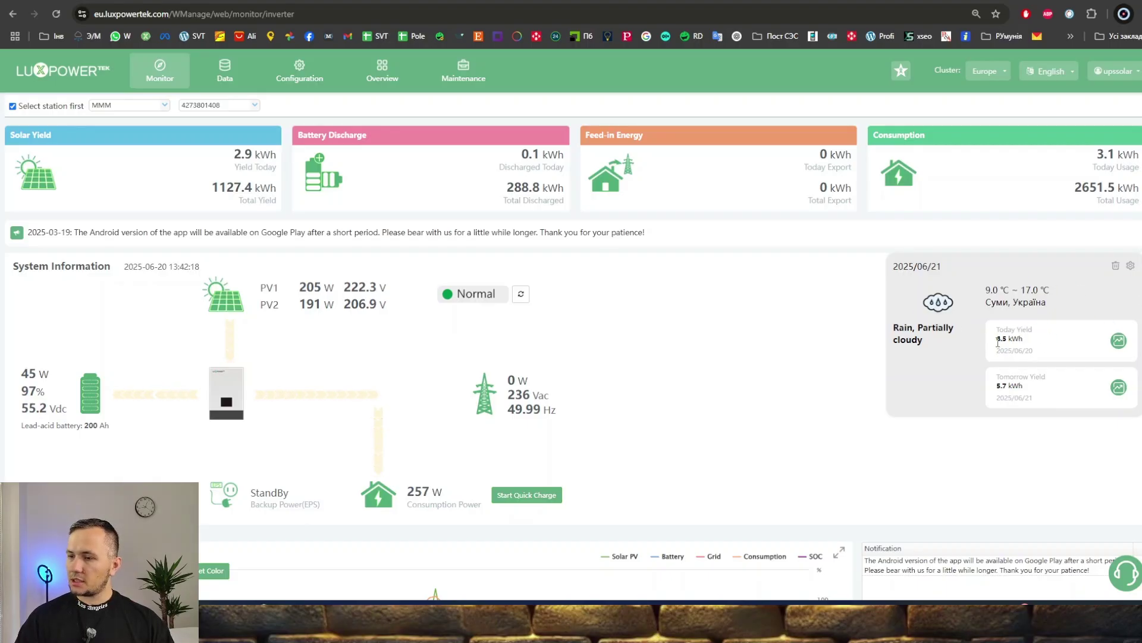
Review today's 6.5 kWh forecast yield on the Monitor page's forecast card
left_click_drag(997, 338, 1022, 338)
left_click(1023, 338)
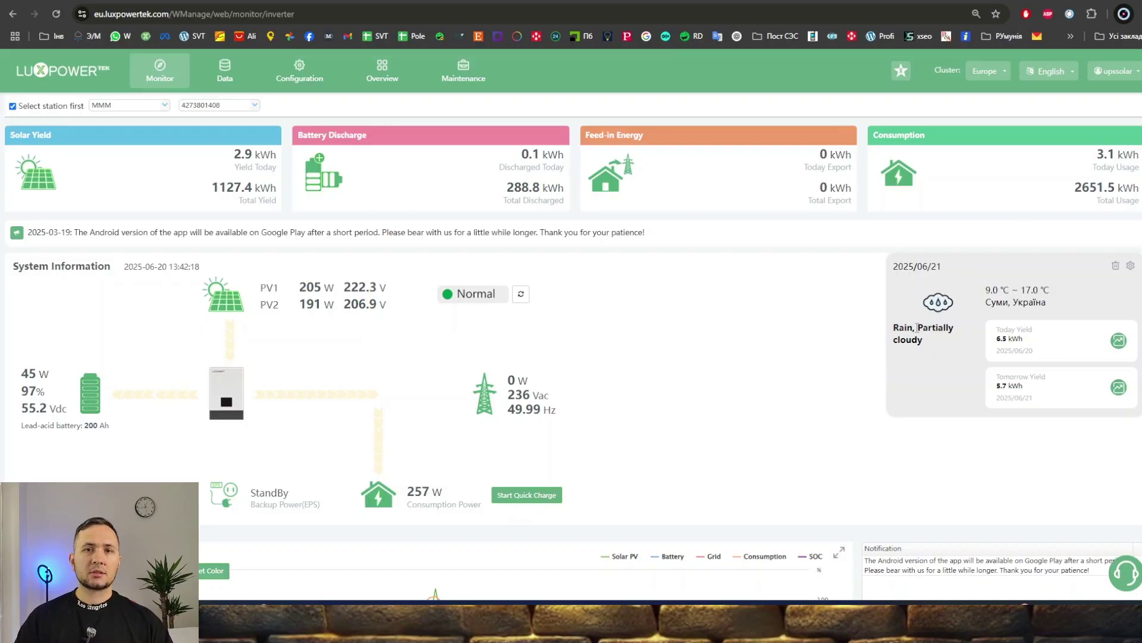
scroll(925, 333, "down", 7)
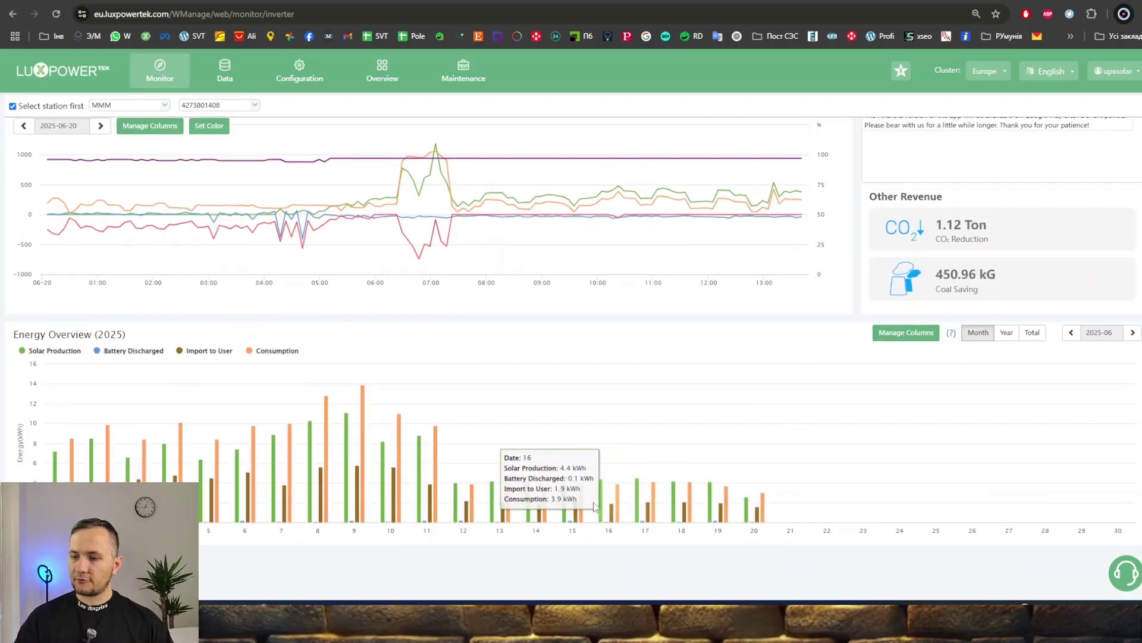
scroll(524, 499, "up", 10)
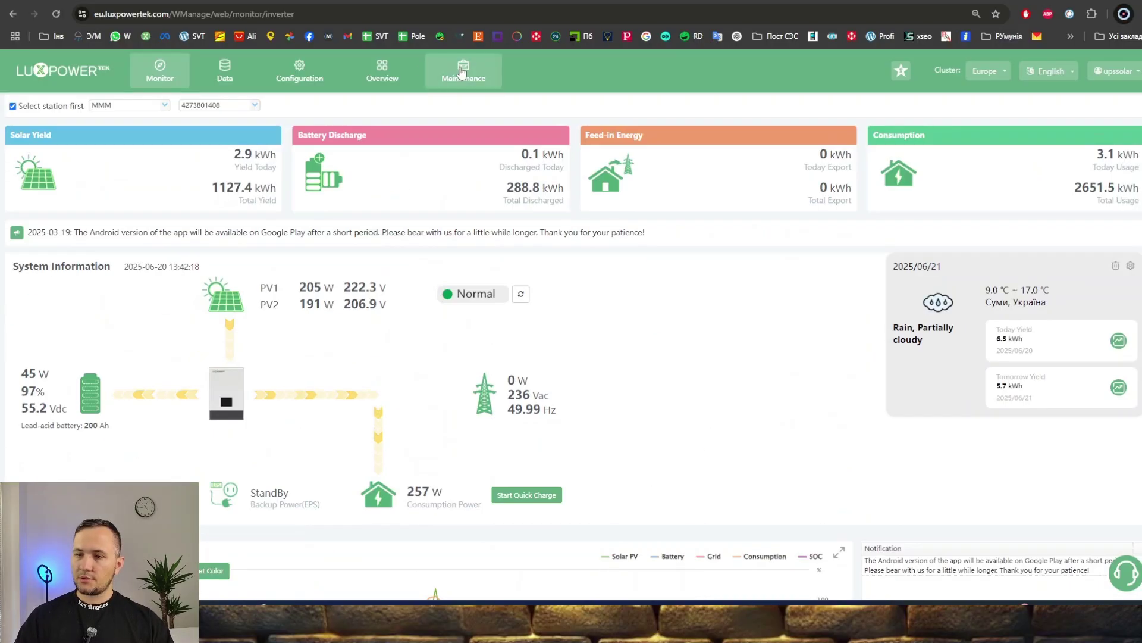
Open Remote Set and read the inverter's current settings
left_click(463, 70)
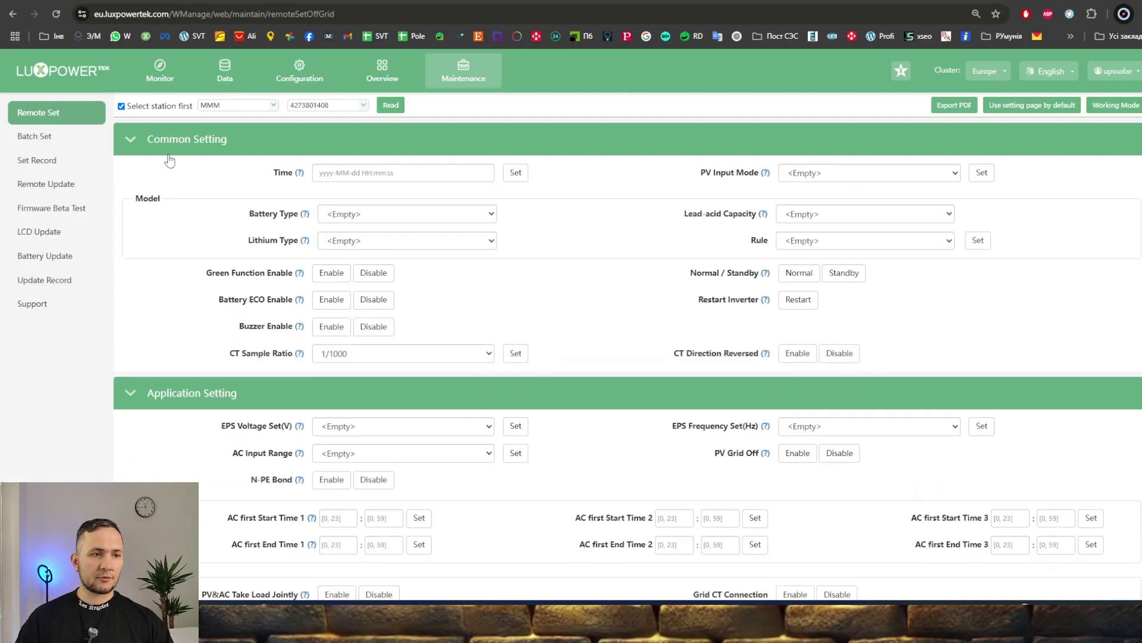
left_click(393, 104)
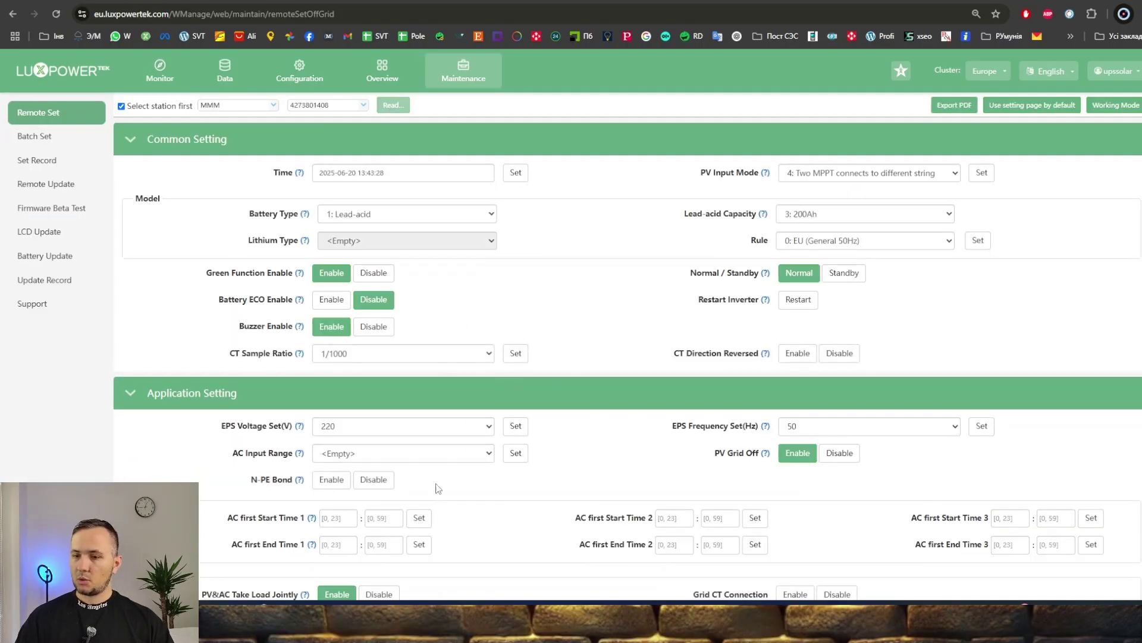
scroll(581, 399, "down", 20)
scroll(613, 412, "up", 15)
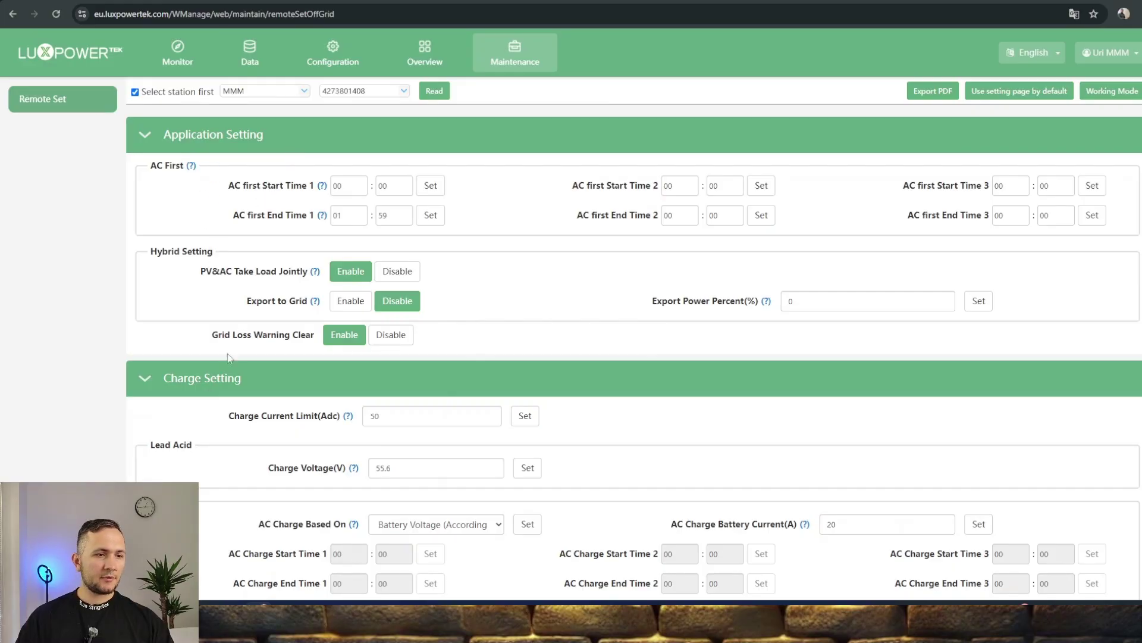
scroll(235, 345, "down", 8)
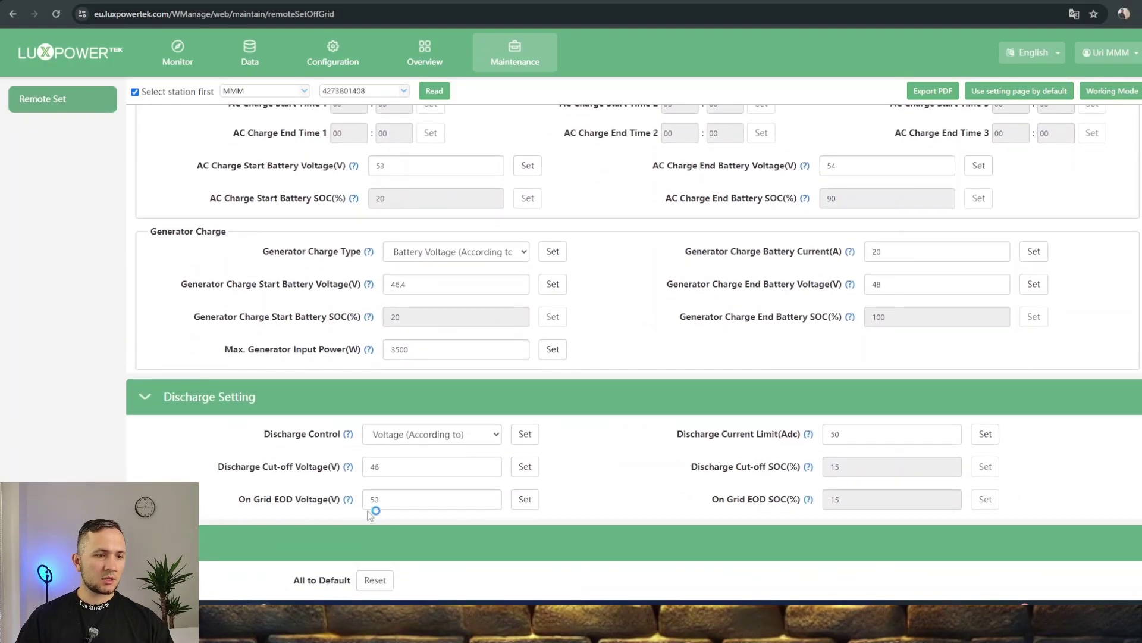
scroll(383, 504, "up", 1)
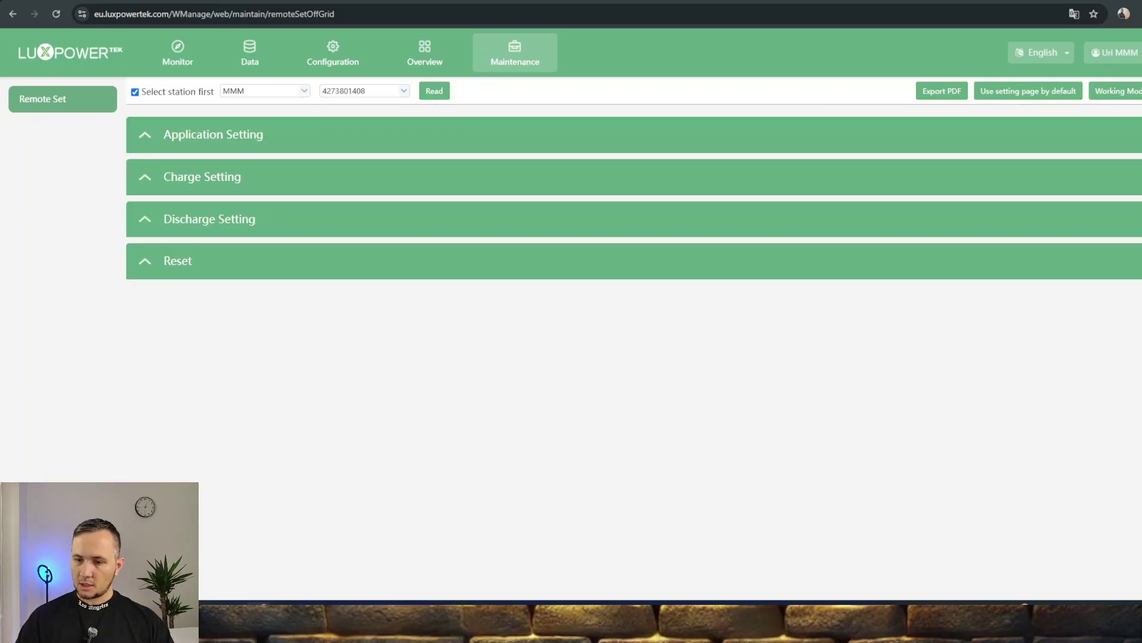
In the master-access window, collapse Common Setting and toggle Application Setting closed and open
left_click(262, 554)
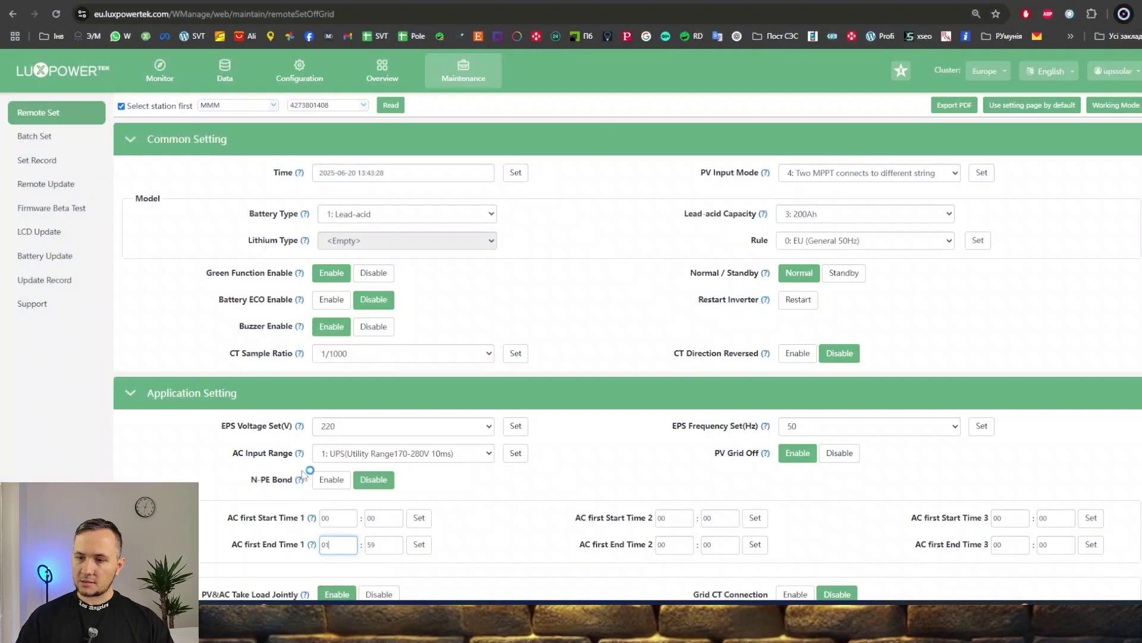
left_click(130, 141)
left_click(190, 178)
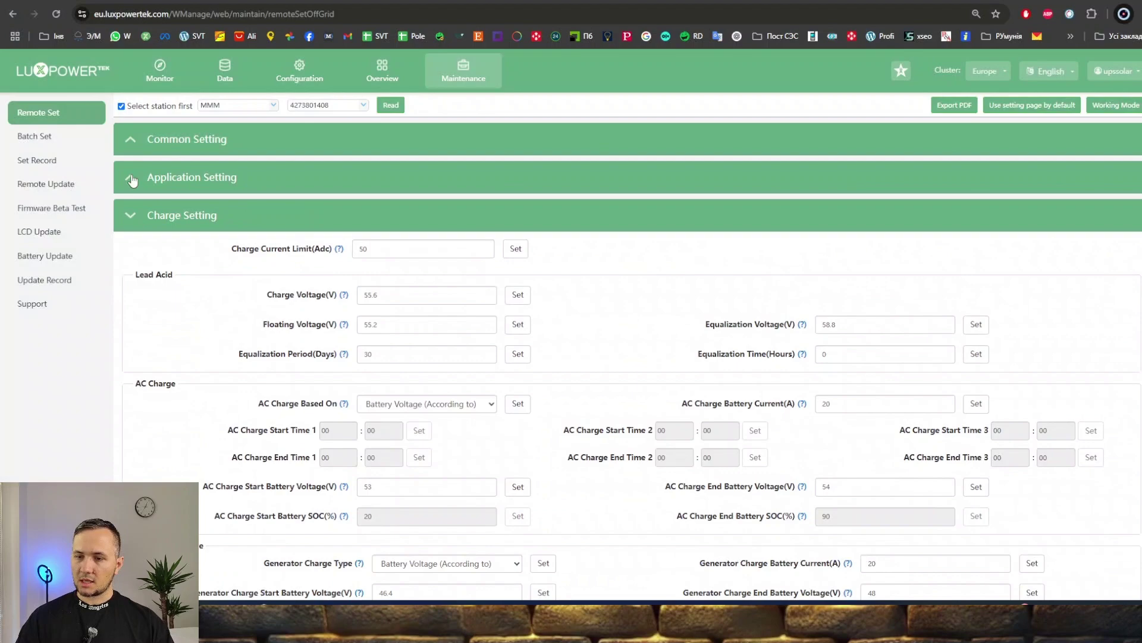
left_click(190, 178)
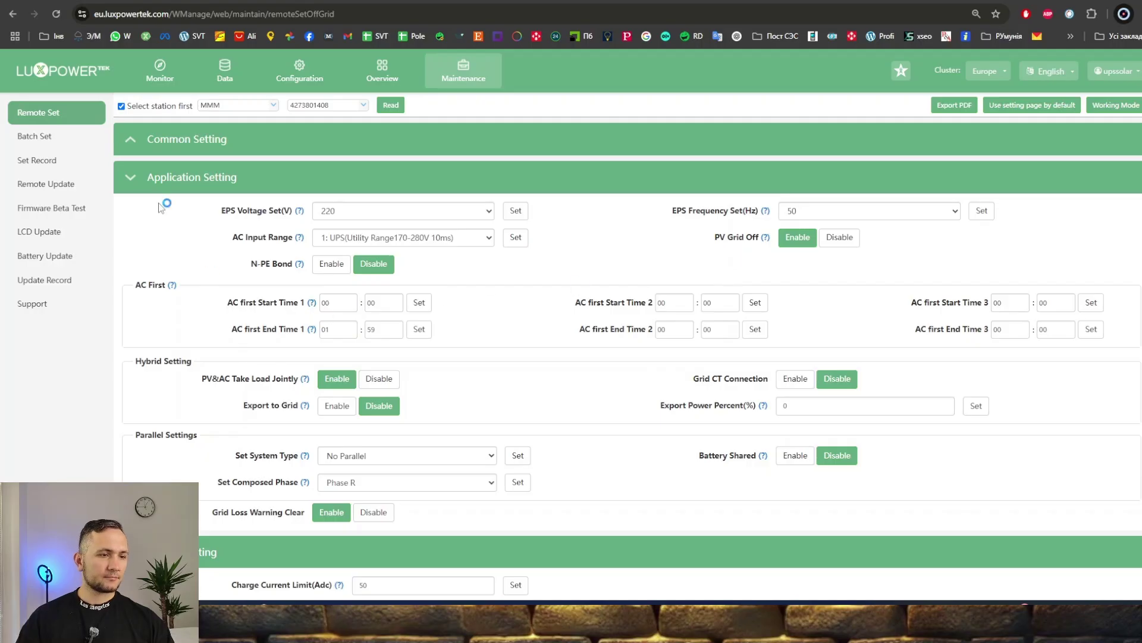
Collapse Application Setting and edit the 55.2 V Floating Voltage under Lead Acid Charge Setting
left_click(132, 185)
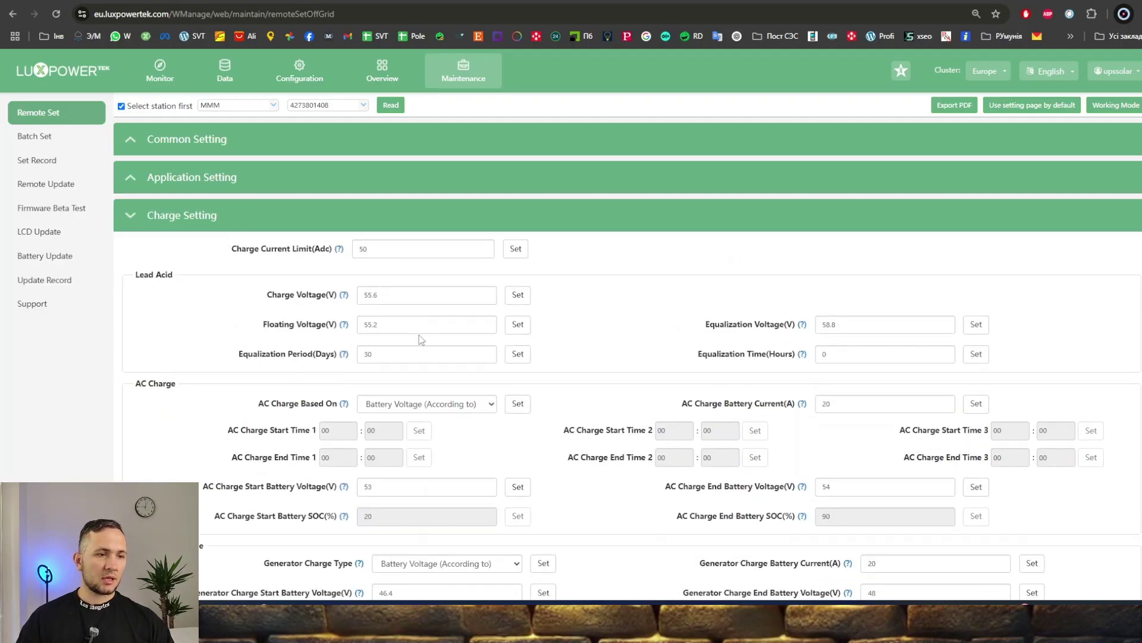
scroll(376, 386, "down", 2)
scroll(376, 386, "up", 2)
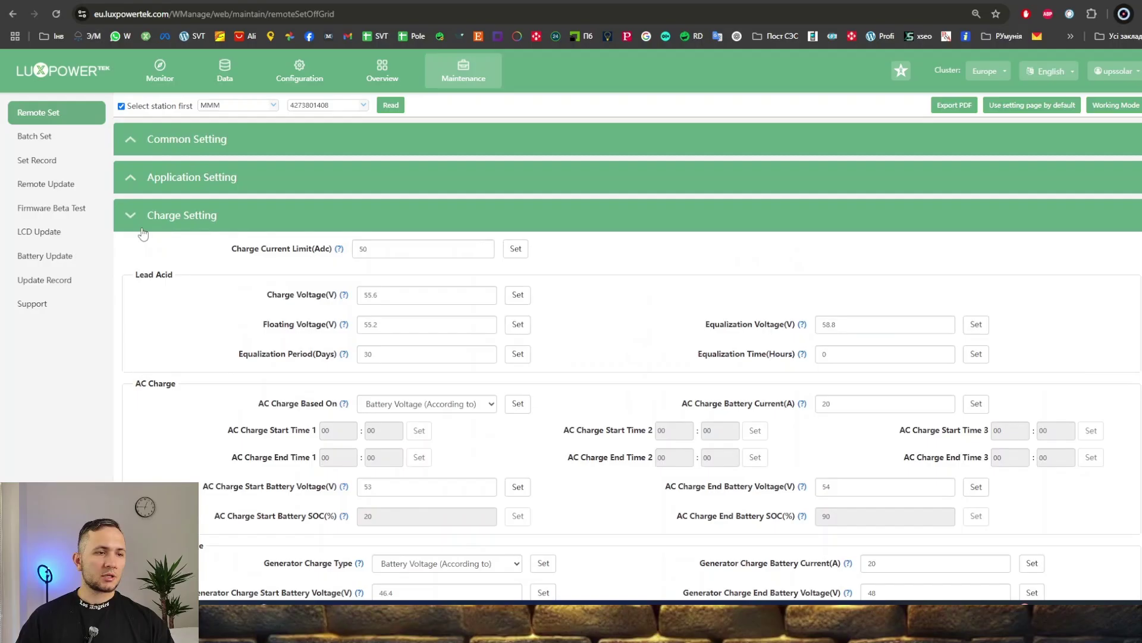
scroll(457, 349, "down", 2)
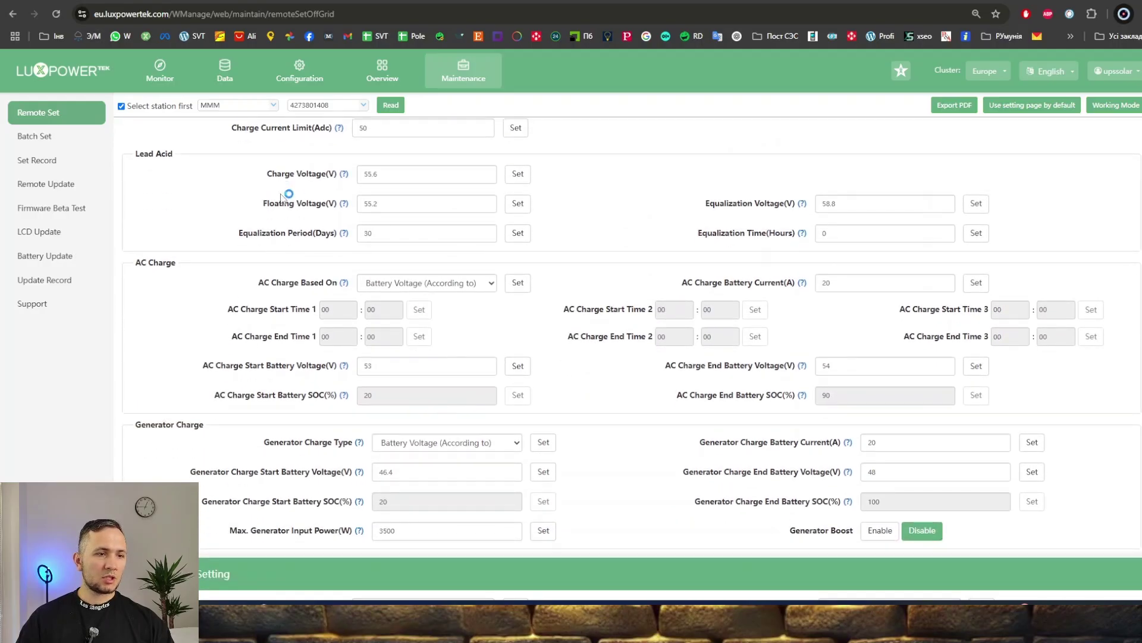
left_click(384, 203)
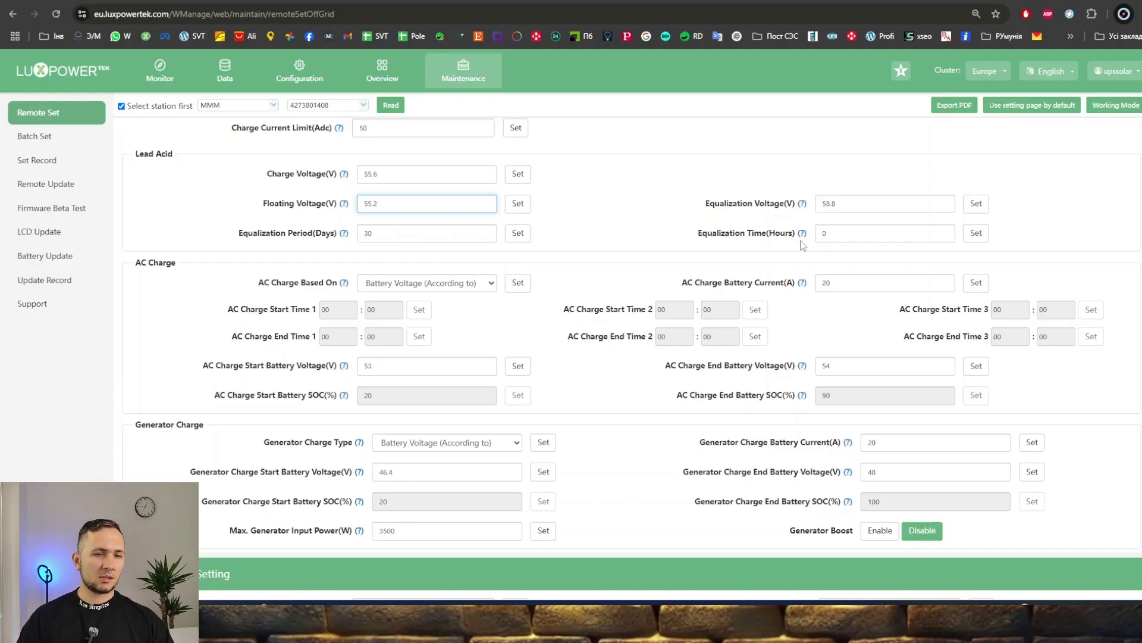
scroll(518, 286, "down", 1)
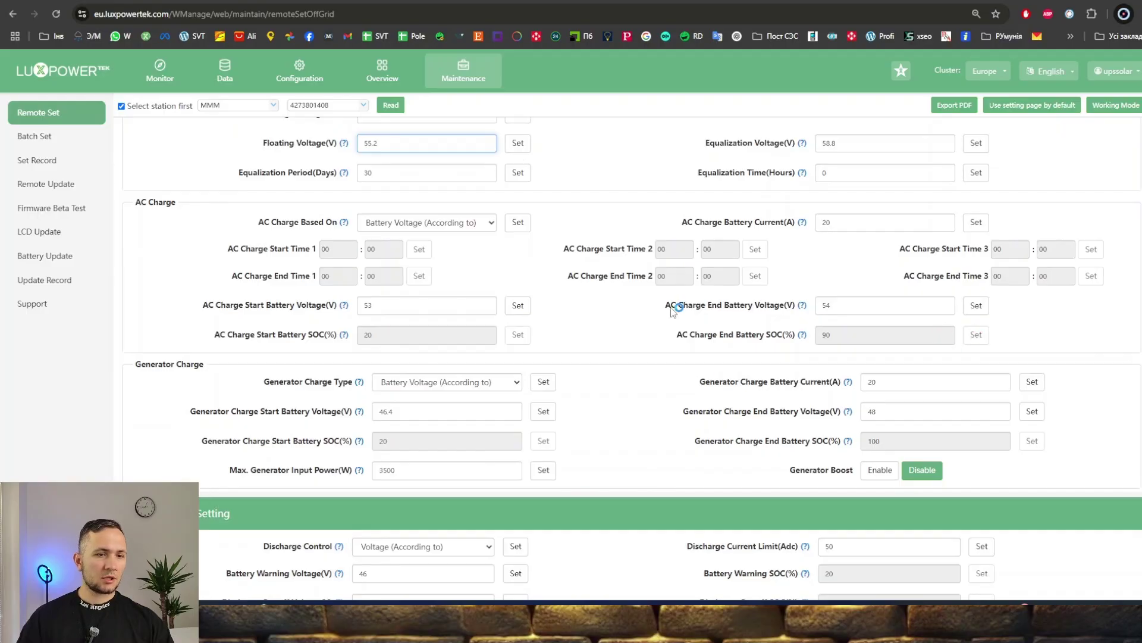
scroll(676, 303, "down", 2)
scroll(707, 304, "down", 2)
scroll(706, 304, "down", 2)
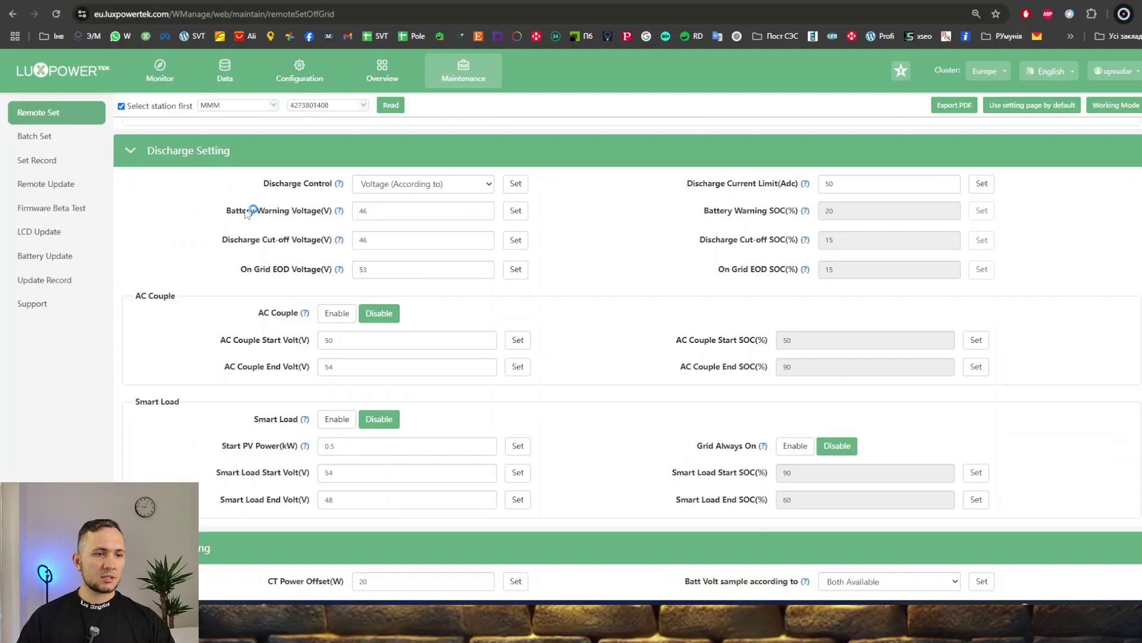
scroll(350, 315, "down", 1)
scroll(350, 316, "down", 1)
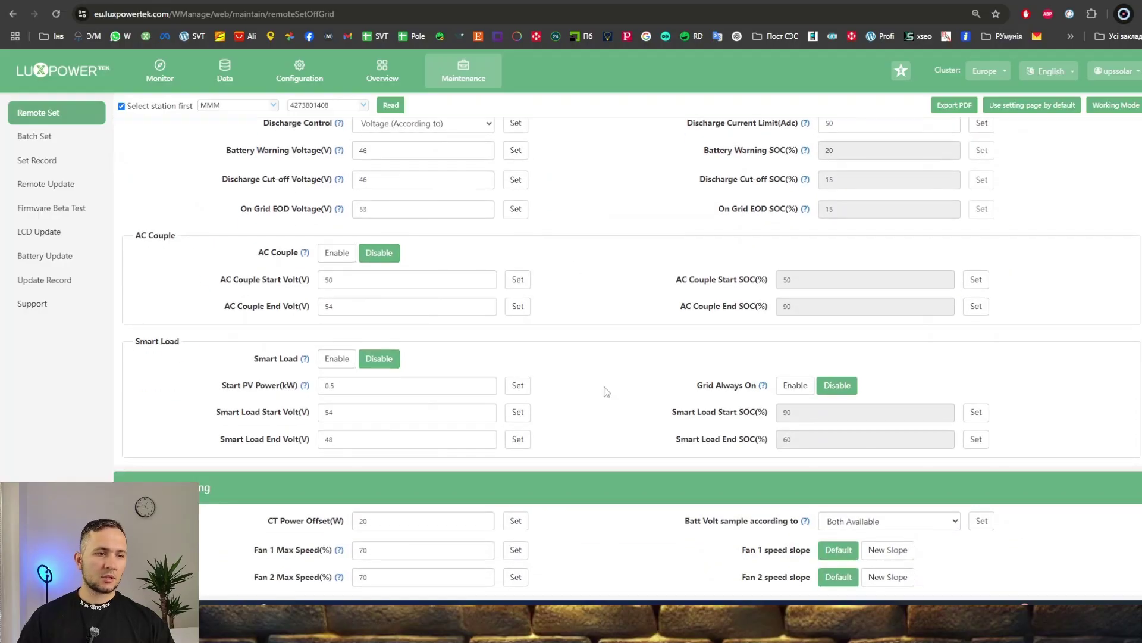
scroll(650, 339, "down", 2)
scroll(471, 419, "up", 3)
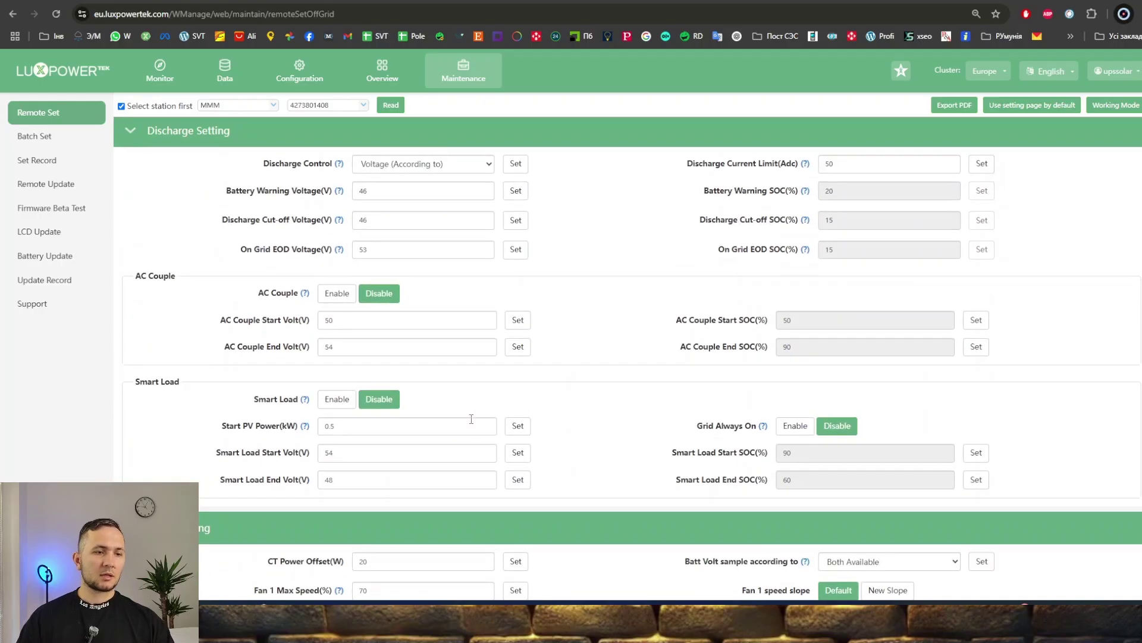
scroll(470, 466, "down", 1)
scroll(395, 433, "up", 1)
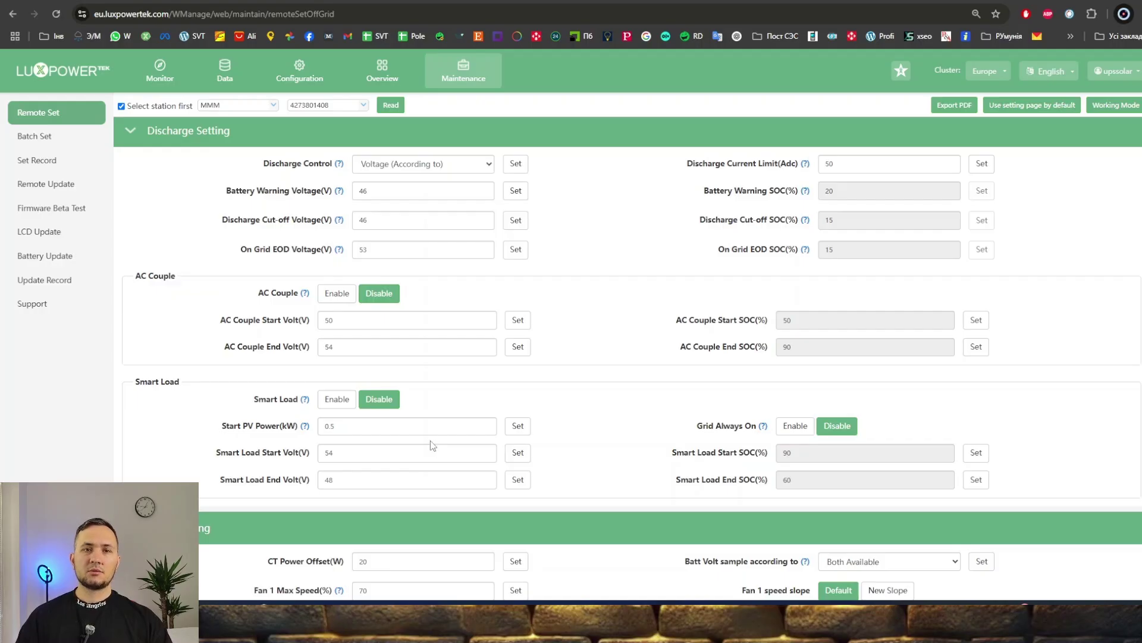
scroll(432, 445, "down", 3)
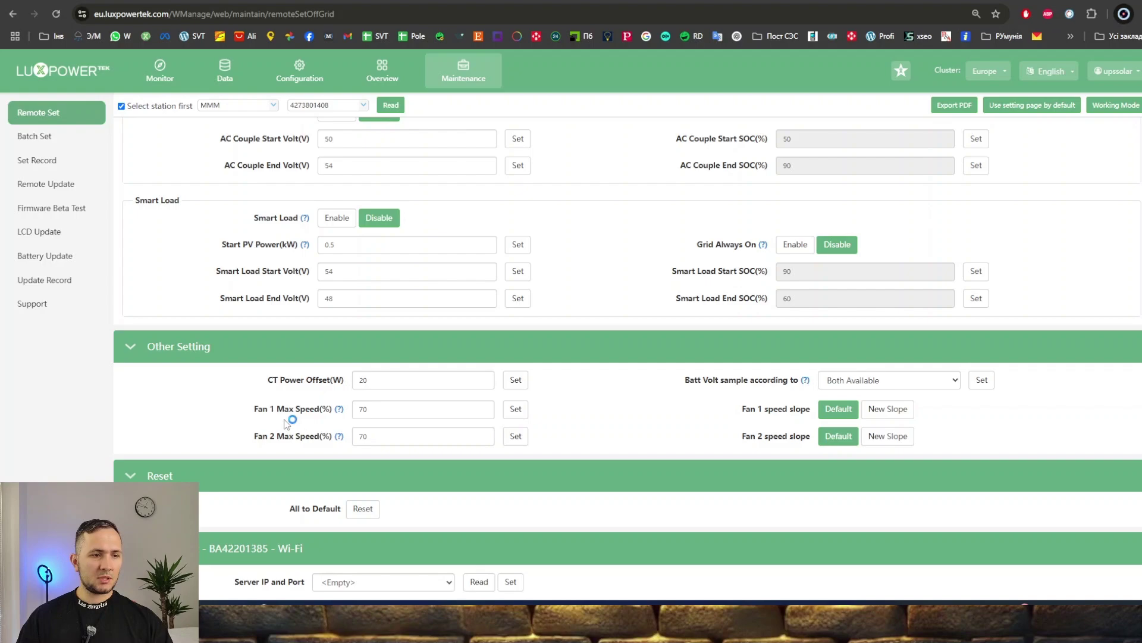
left_click(430, 412)
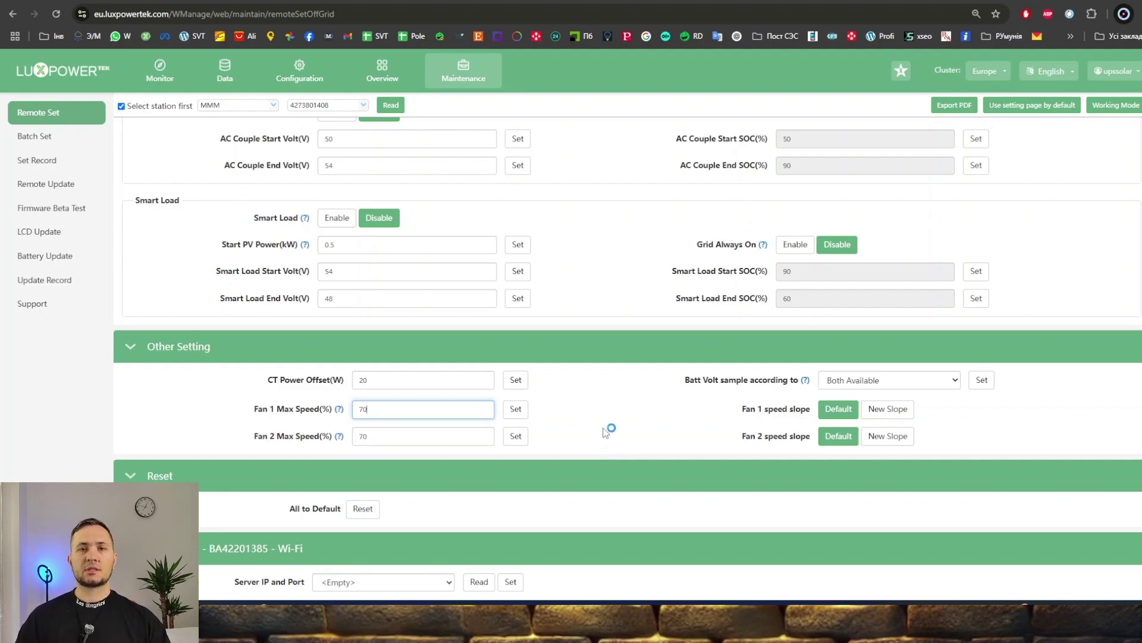
left_click(420, 583)
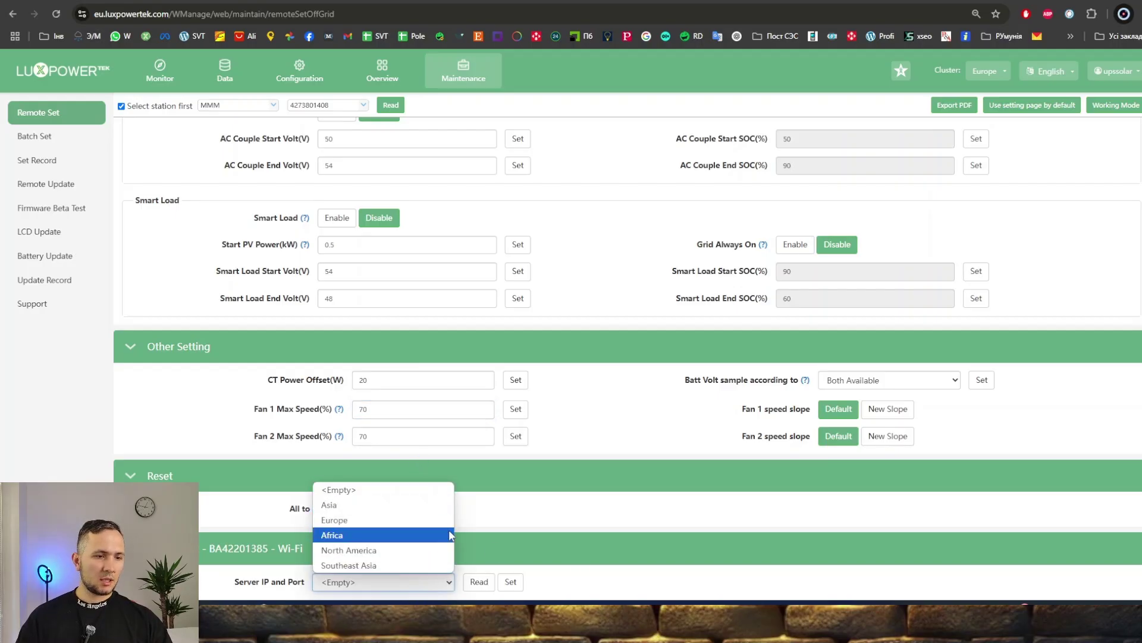
left_click(621, 536)
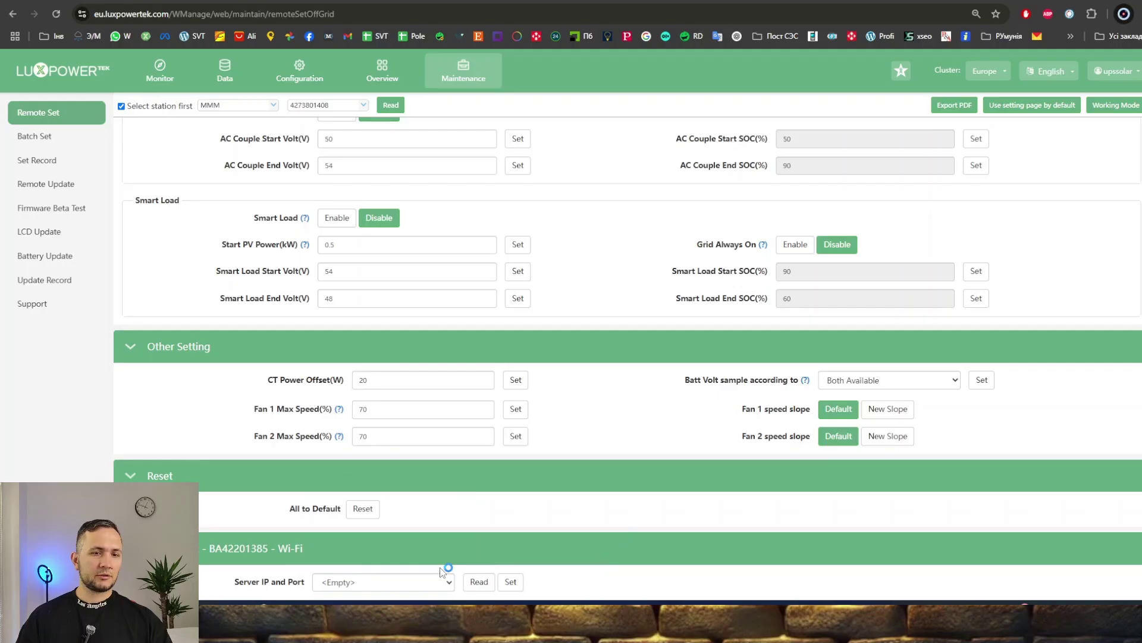
scroll(463, 479, "up", 12)
scroll(535, 357, "down", 12)
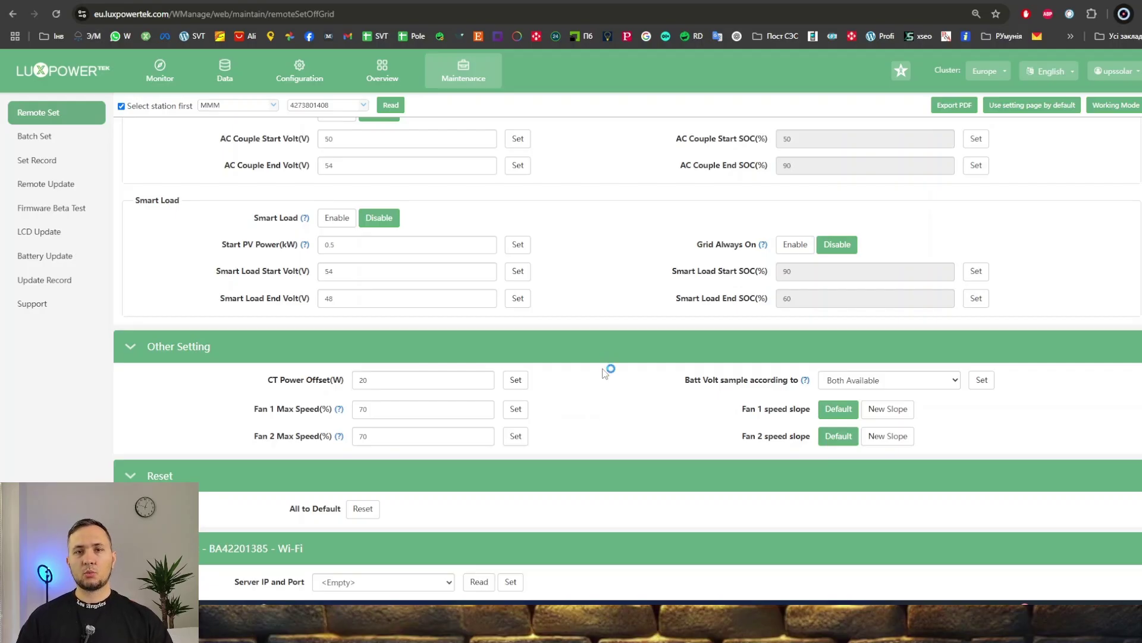
left_click(432, 587)
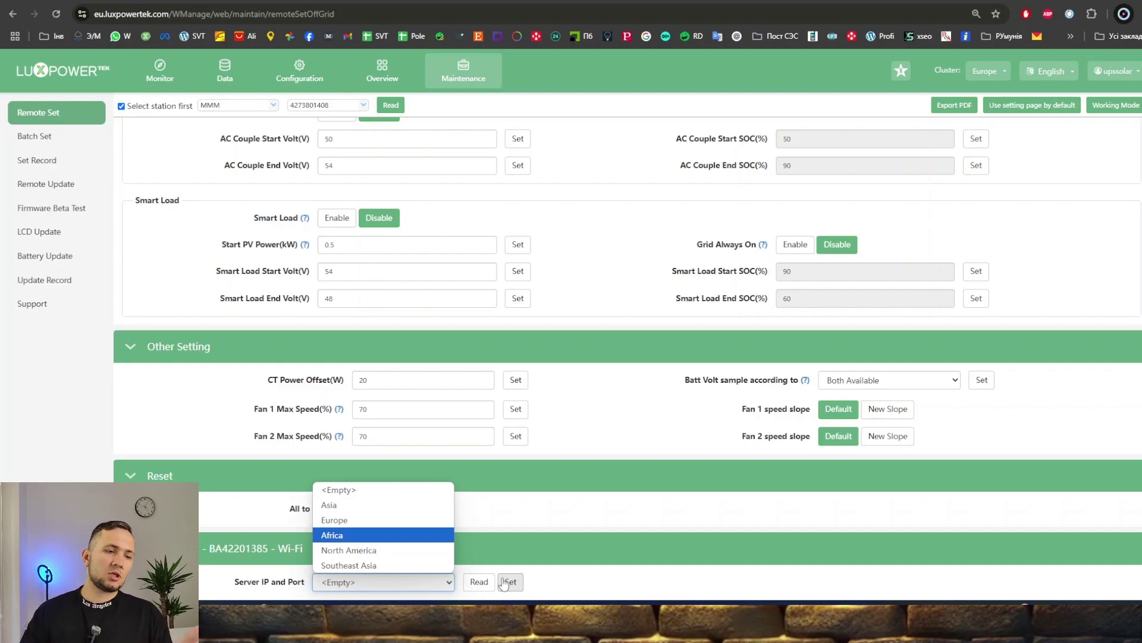
Browse the Update Record and Set Record pages, then go to Remote Update
scroll(70, 211, "up", 5)
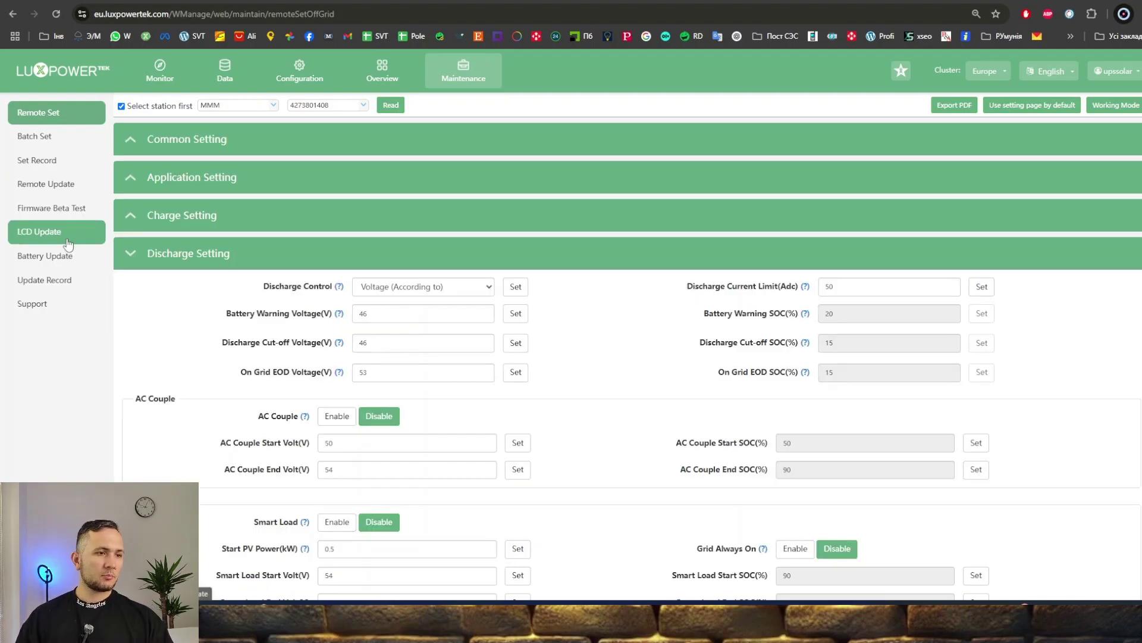
left_click(74, 288)
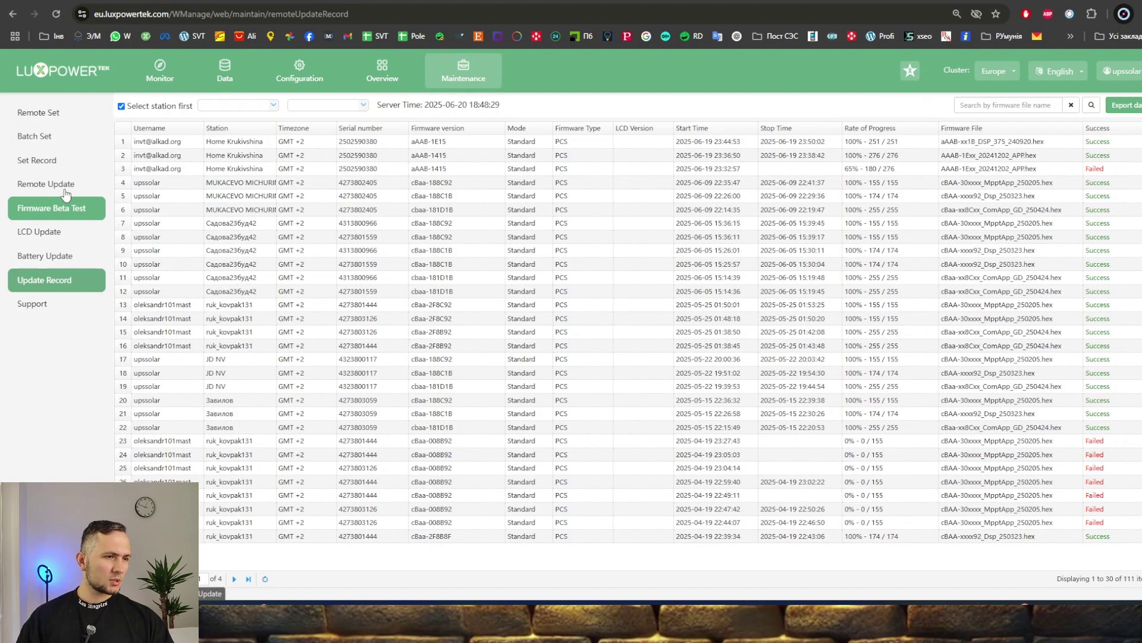
left_click(42, 160)
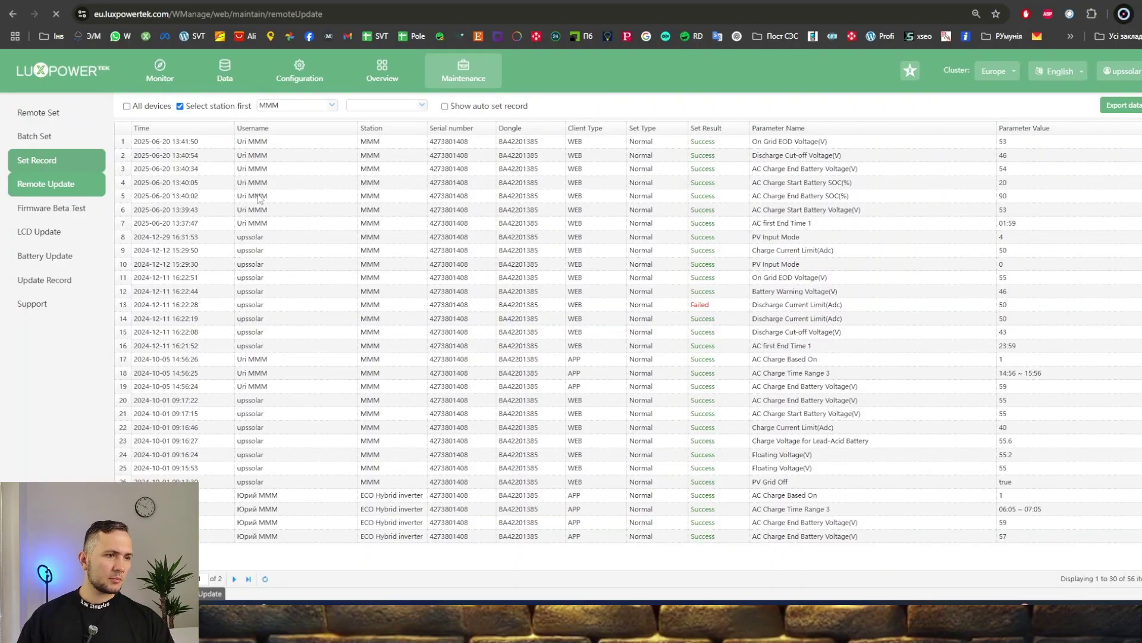
left_click(74, 195)
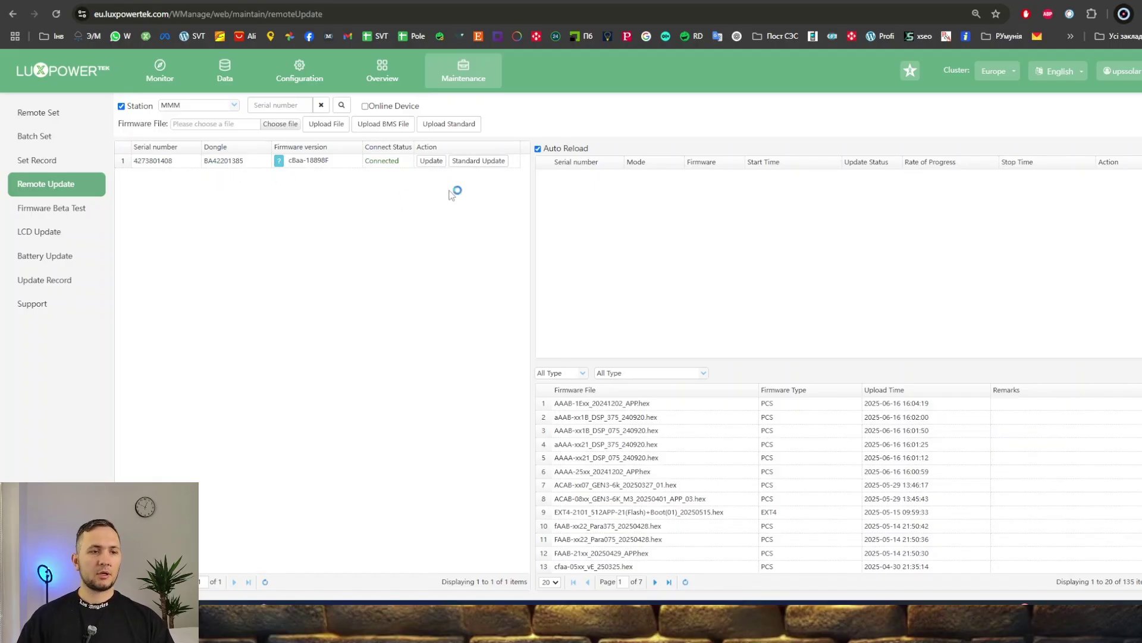
Check updates, mark the suggested cBaa-18898F DSP upgrade, and accept the upgrade policy
left_click(279, 161)
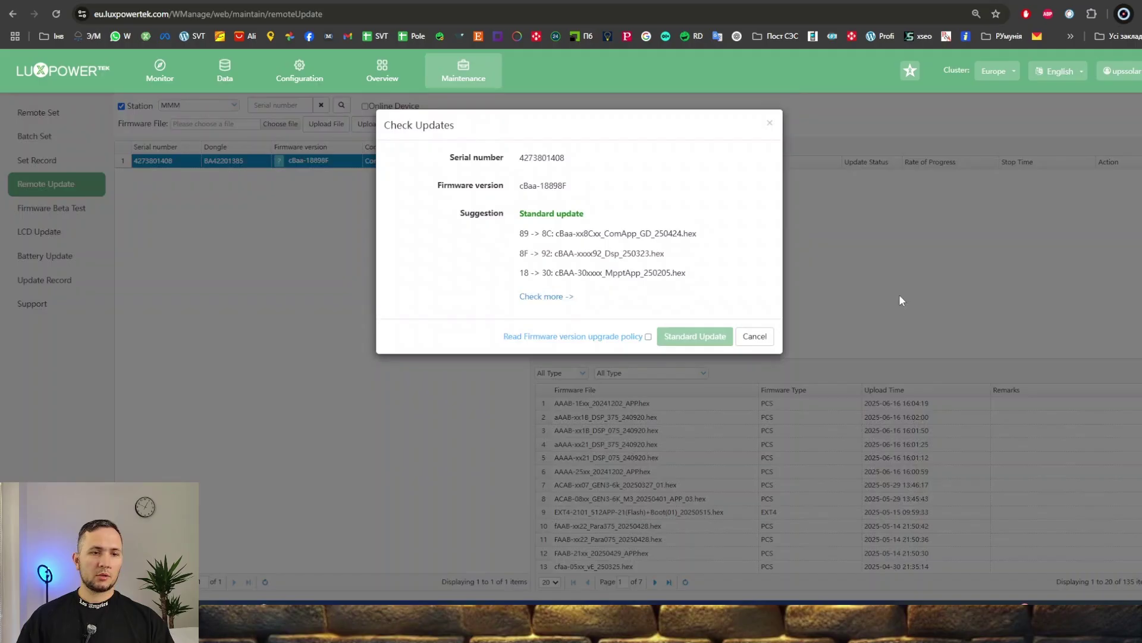
triple_click(601, 253)
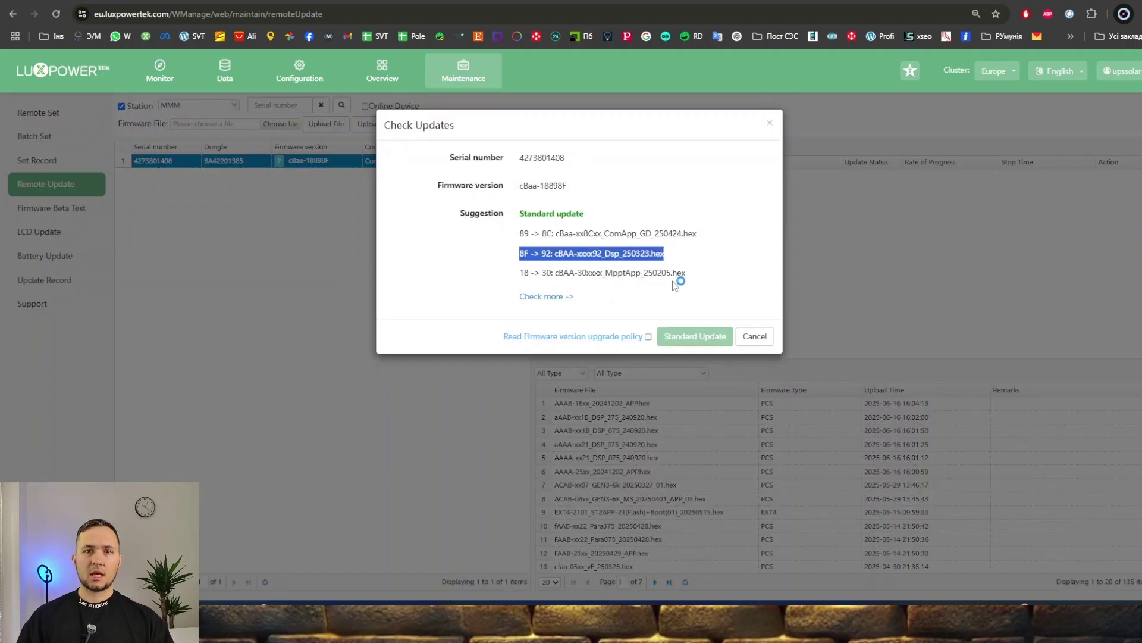
left_click(649, 337)
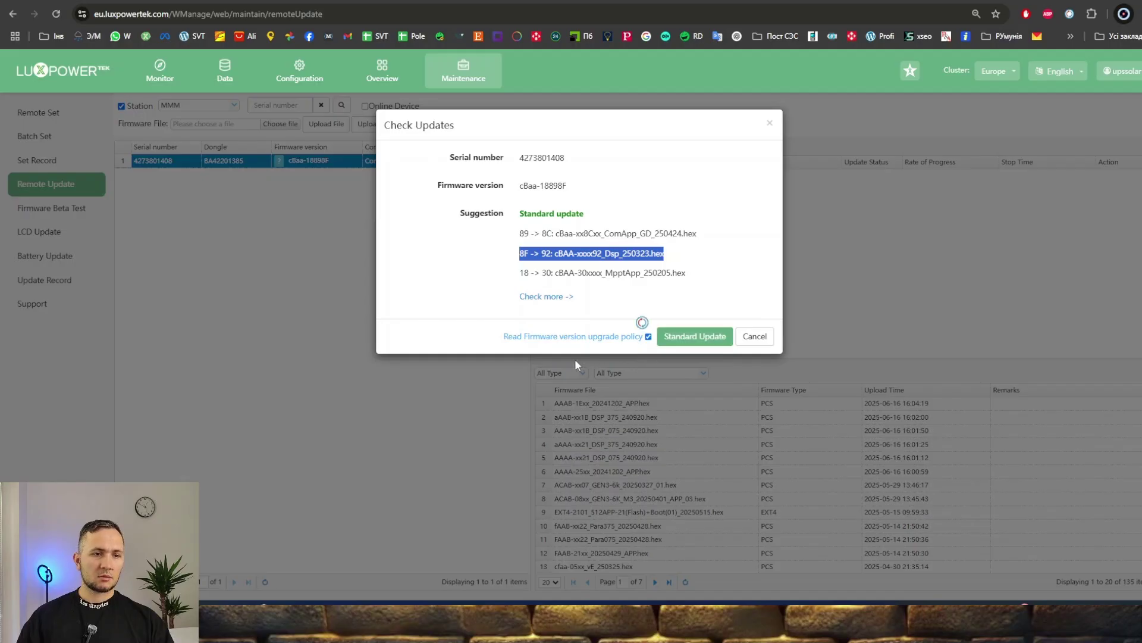
Dismiss the Check Updates dialog to return to the Maintenance Remote Set page with empty fields
left_click(695, 337)
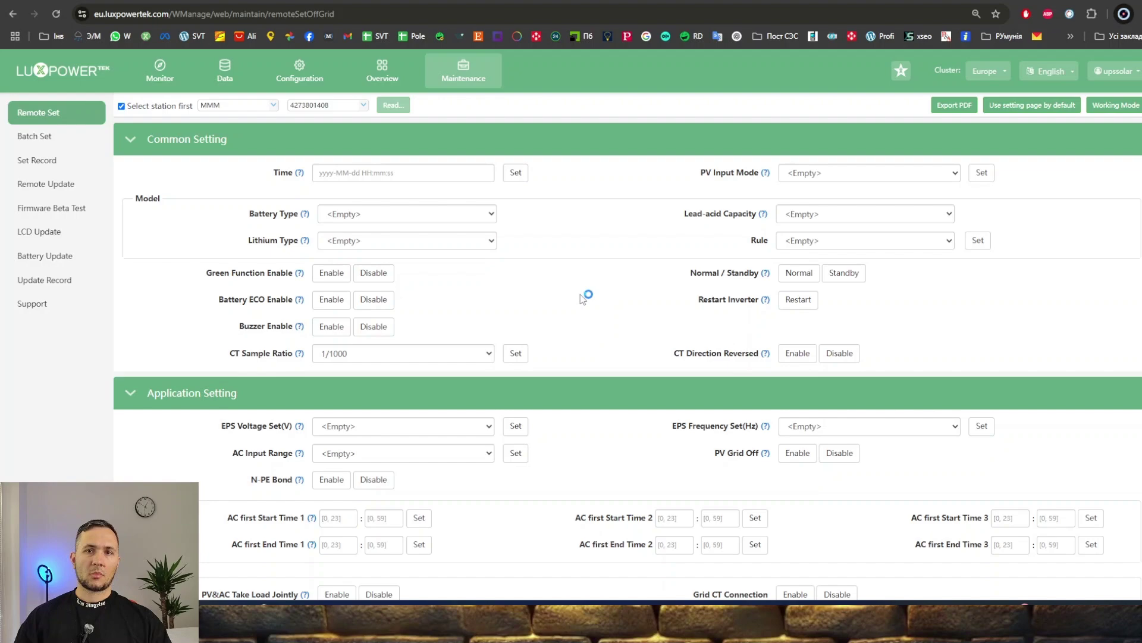